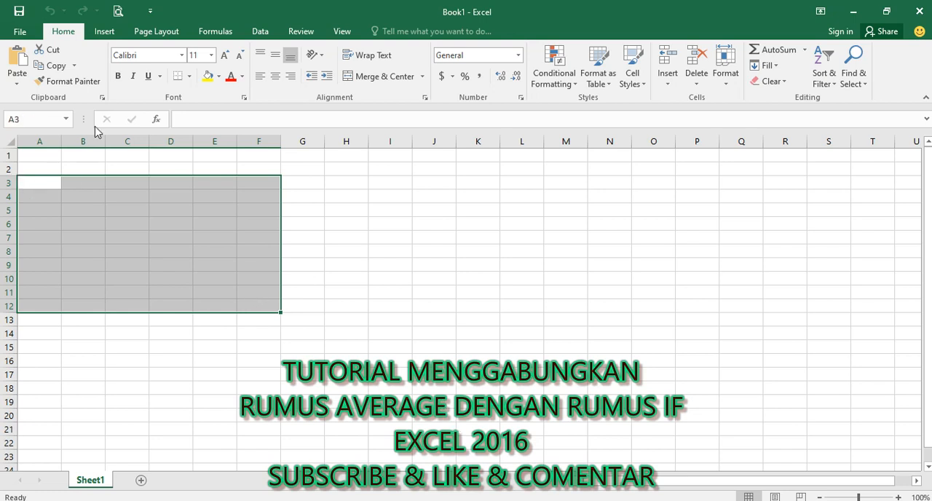
# Step: Apply all borders to the selected range A3:F12
pyautogui.click(189, 76)
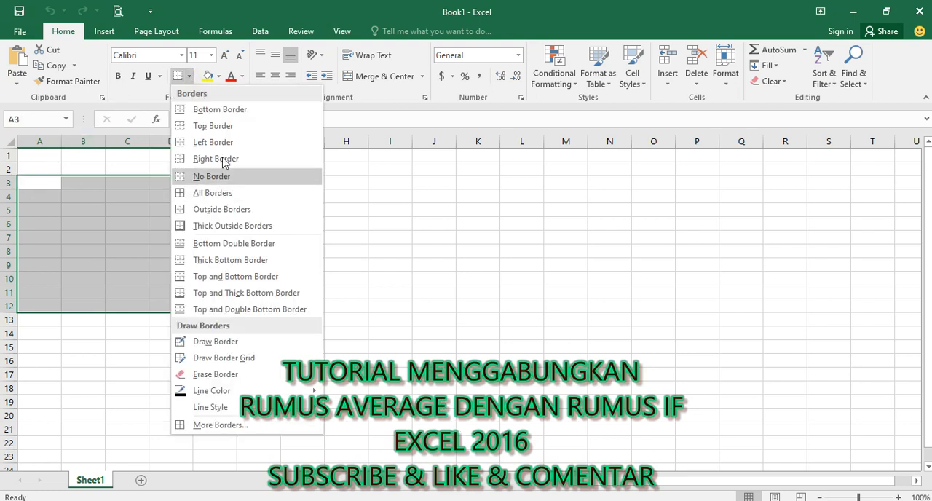
pyautogui.click(234, 197)
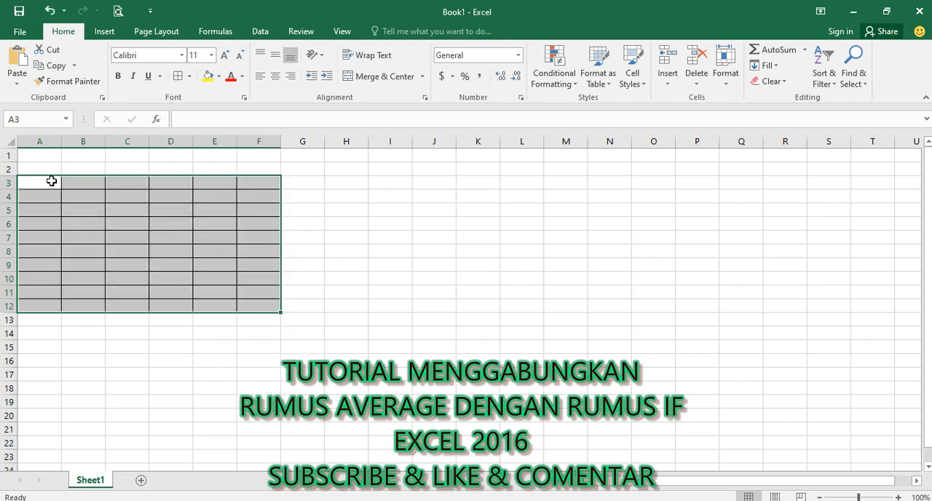
# Step: Enter the table headings NO, NAMA SISWA, TGS, PTS and PAT across cells A3 to E3
pyautogui.click(48, 182)
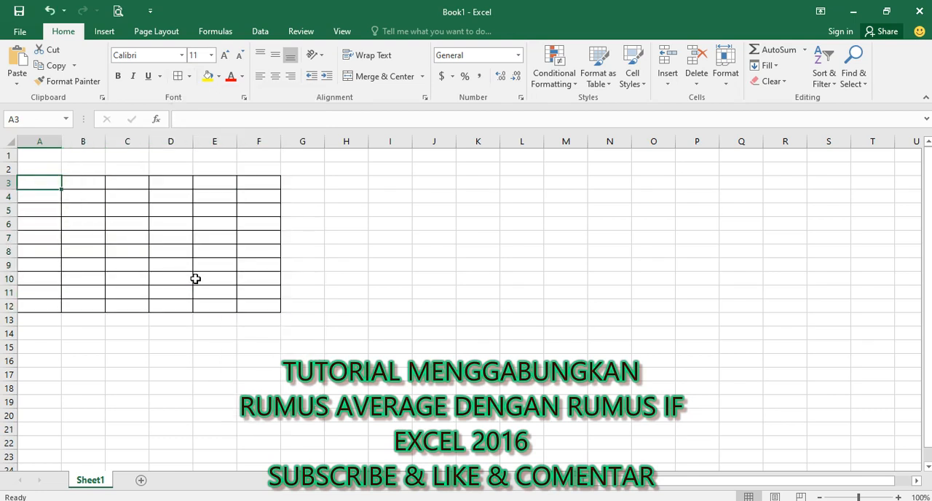
pyautogui.write('NO')
pyautogui.press('Tab')
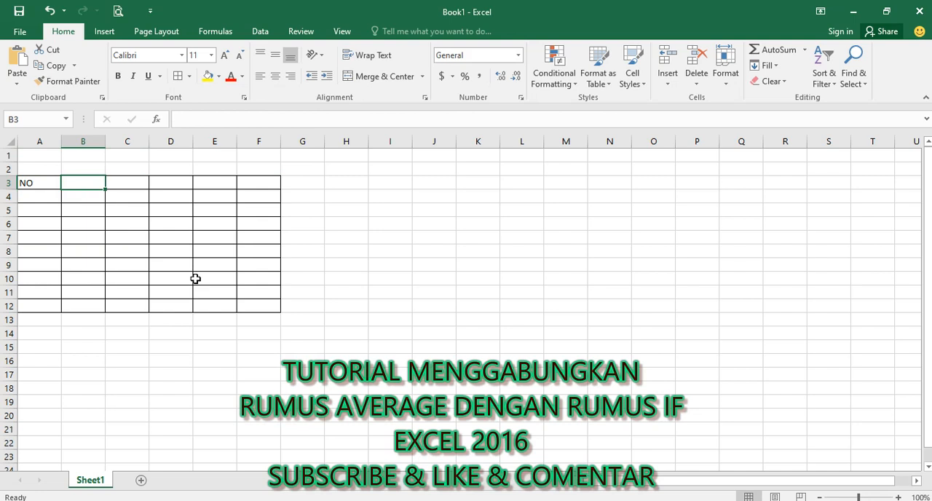
pyautogui.write('NAMA ')
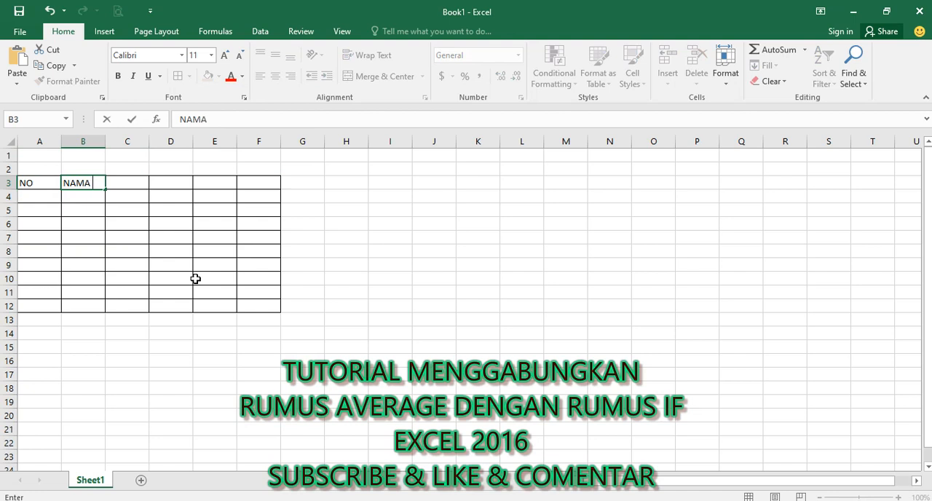
pyautogui.write('SISWA')
pyautogui.press('Tab')
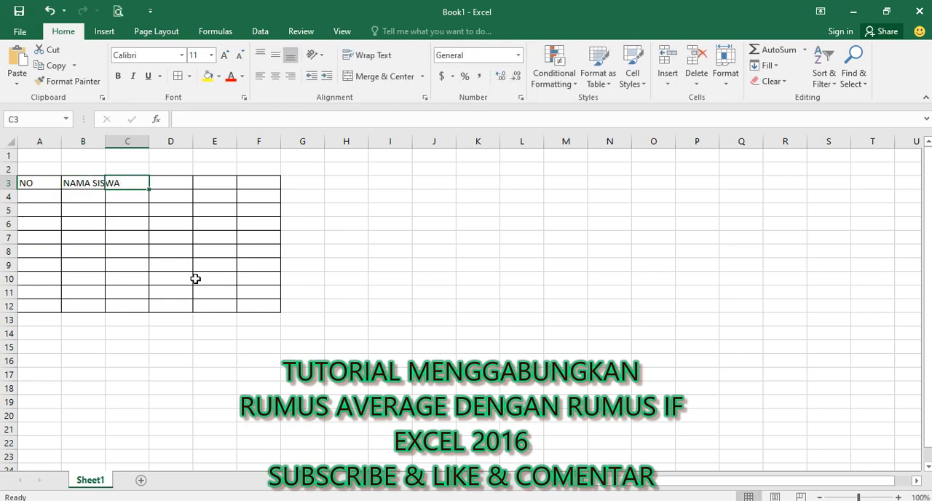
pyautogui.write('TGS')
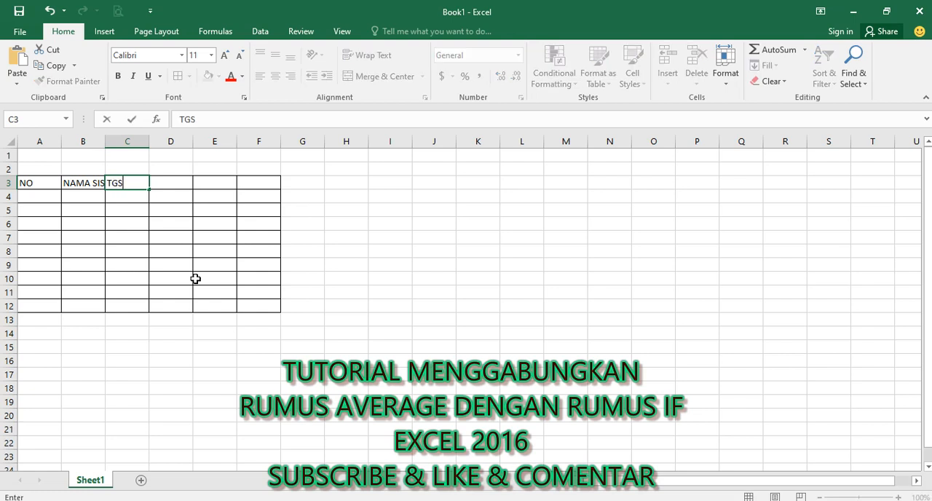
pyautogui.press('Tab')
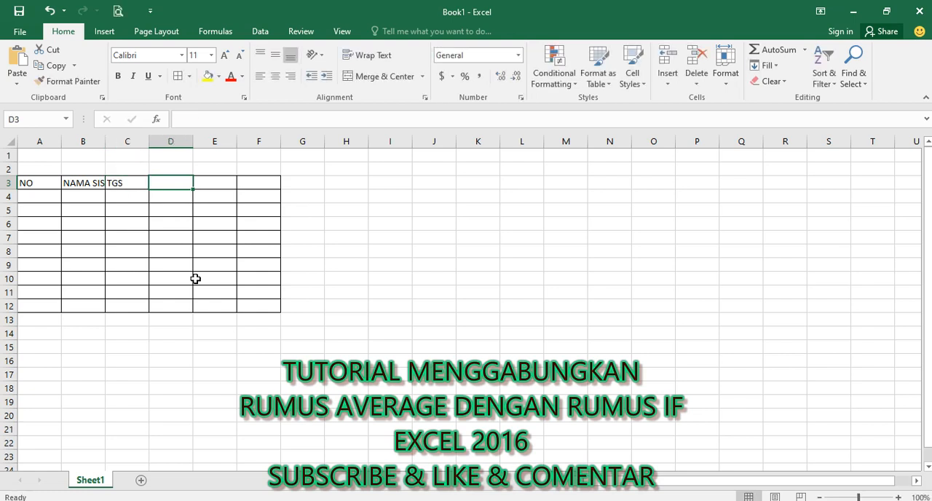
pyautogui.write('PTS')
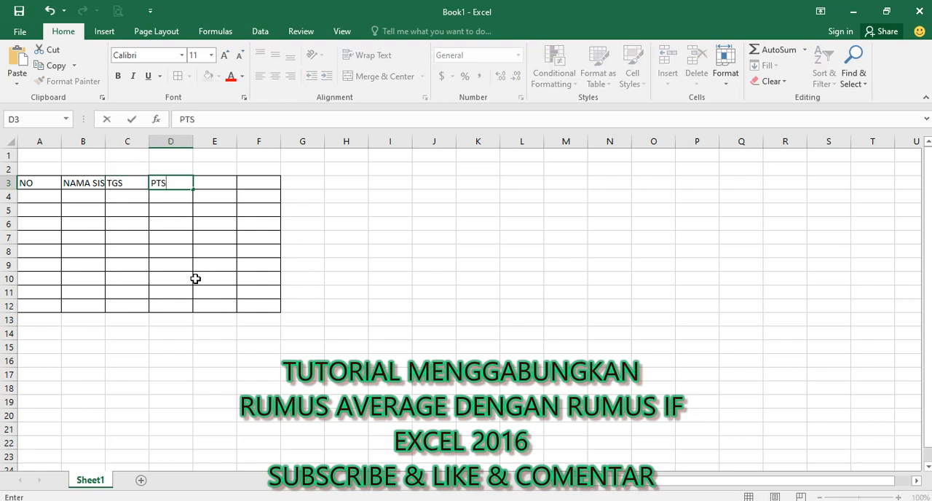
pyautogui.press('Tab')
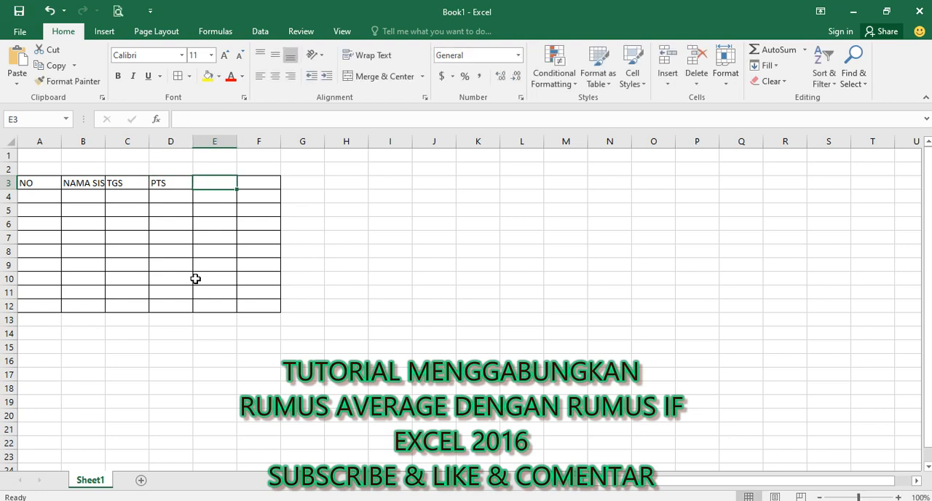
pyautogui.write('PAT')
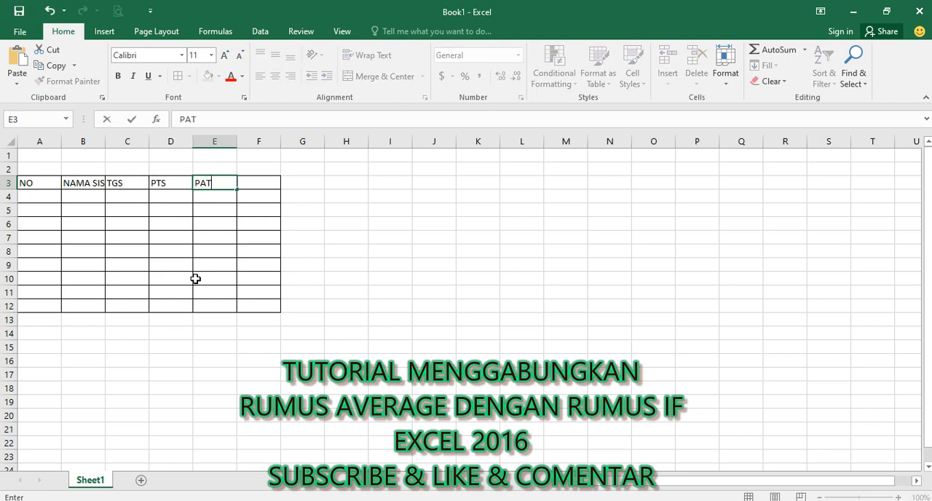
pyautogui.press('Tab')
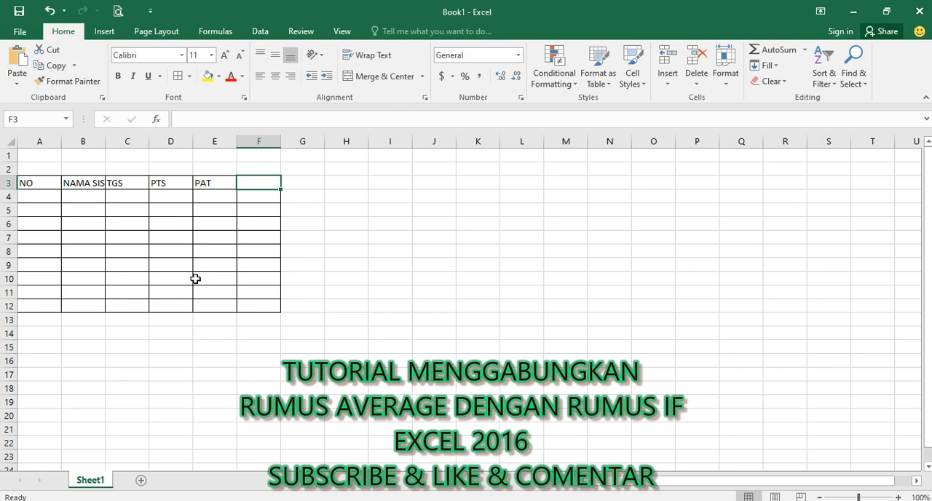
# Step: Enter the heading TOTAL NILAI in cell F3
pyautogui.write('TOTA')
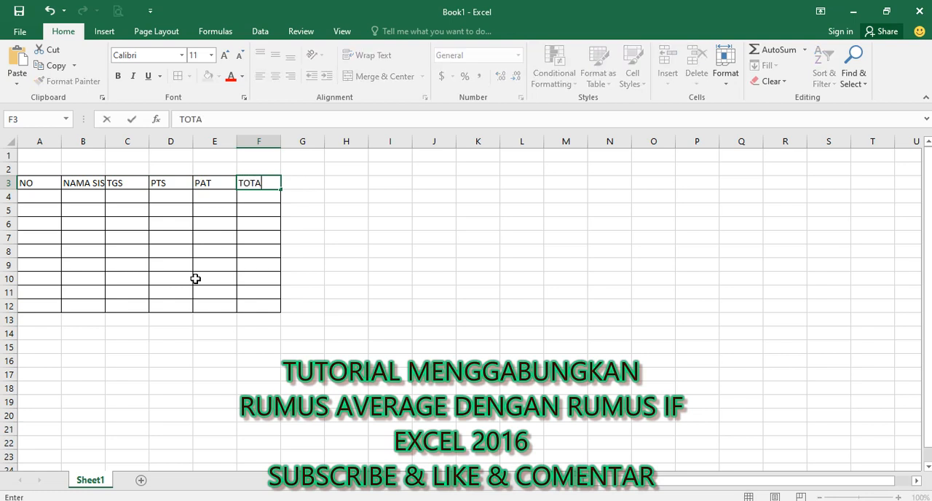
pyautogui.write('L NILA')
pyautogui.press('BackSpace')
pyautogui.press('BackSpace')
pyautogui.press('BackSpace')
pyautogui.write('ILAI')
pyautogui.press('Tab')
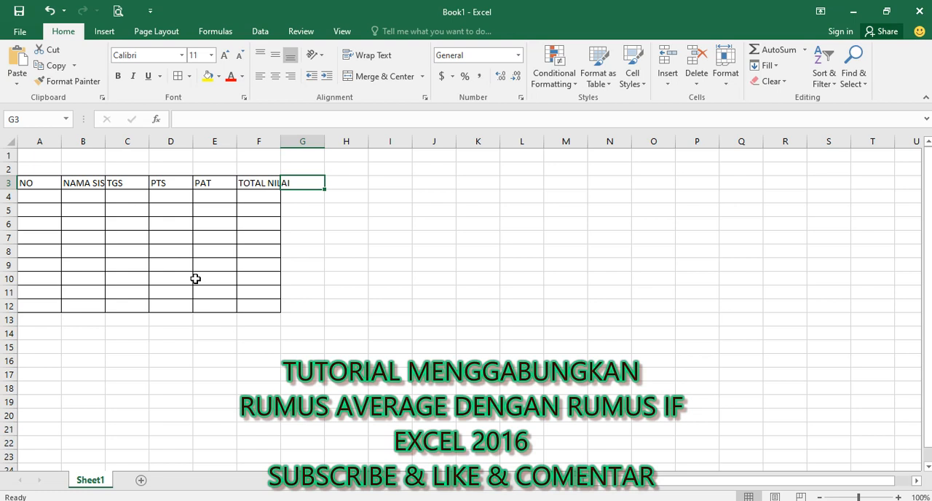
pyautogui.write('R')
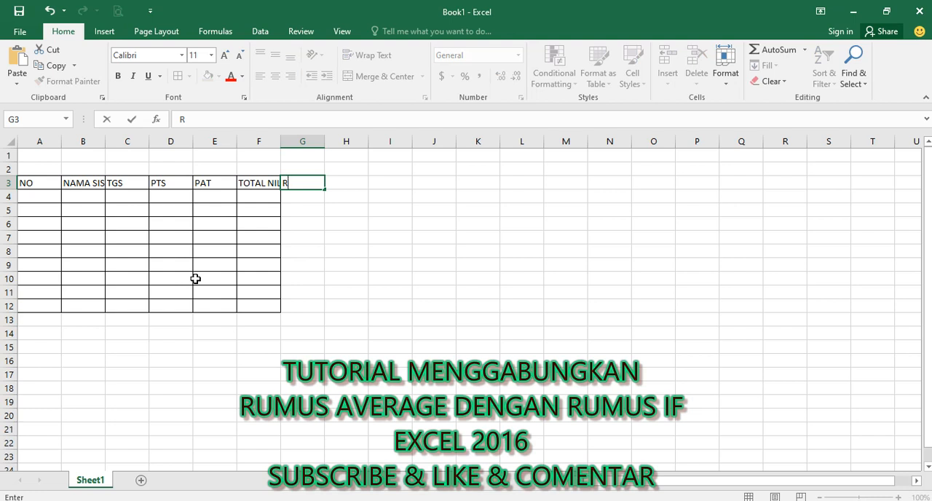
pyautogui.press('Tab')
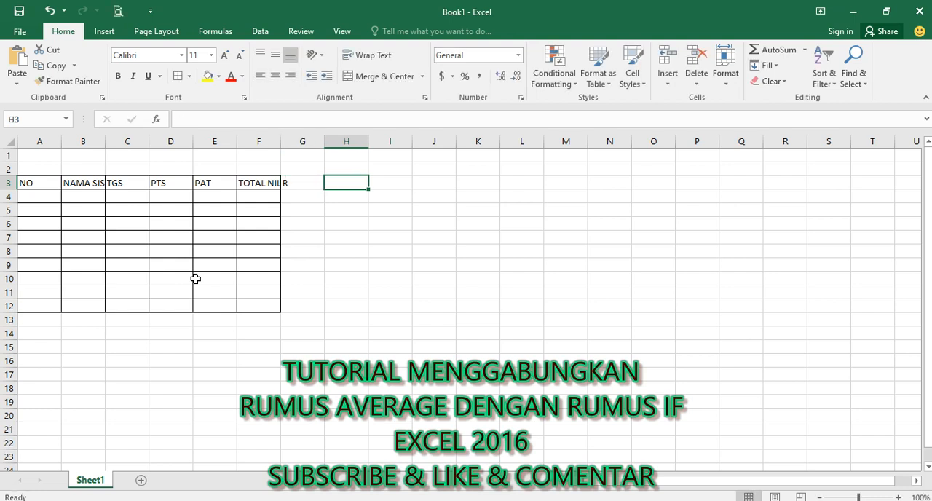
pyautogui.press('Left')
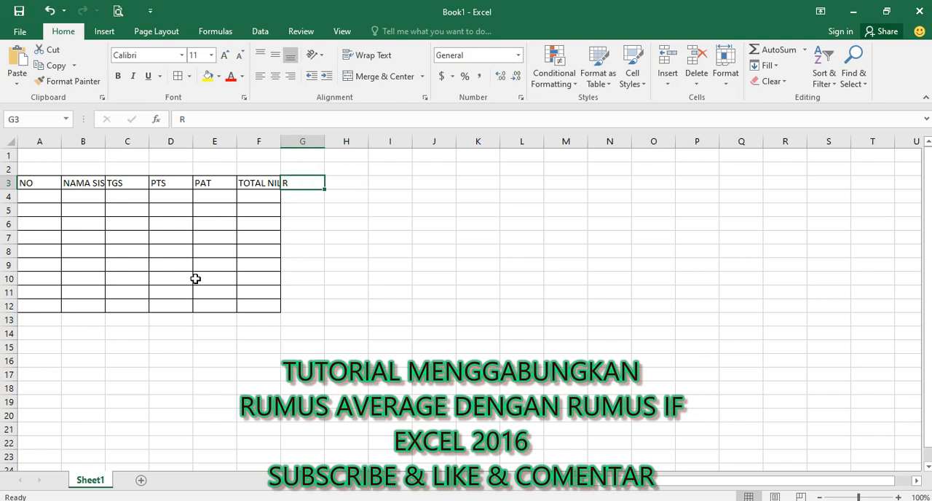
pyautogui.press('Delete')
pyautogui.press('Left')
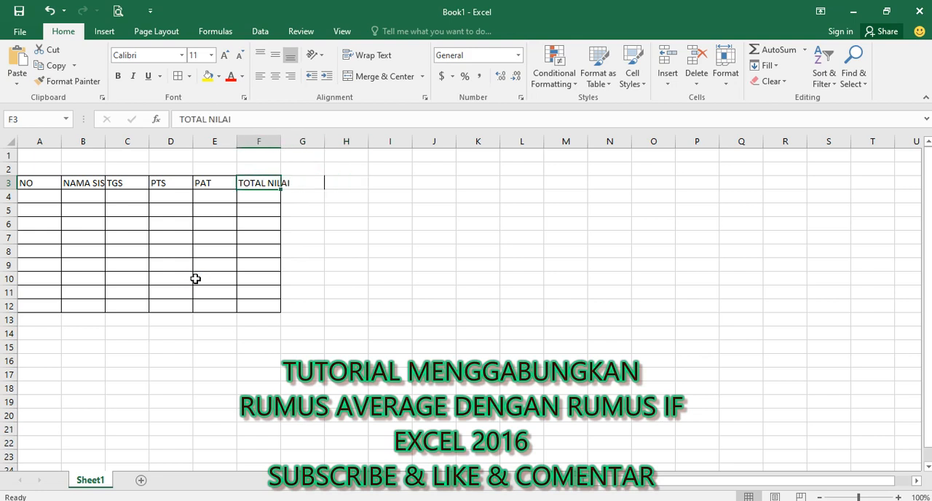
pyautogui.press('Down')
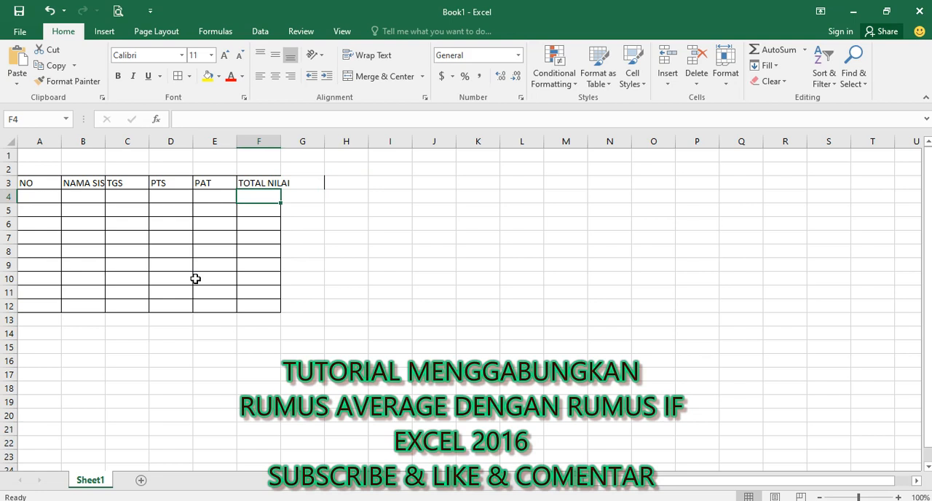
pyautogui.write('NIL')
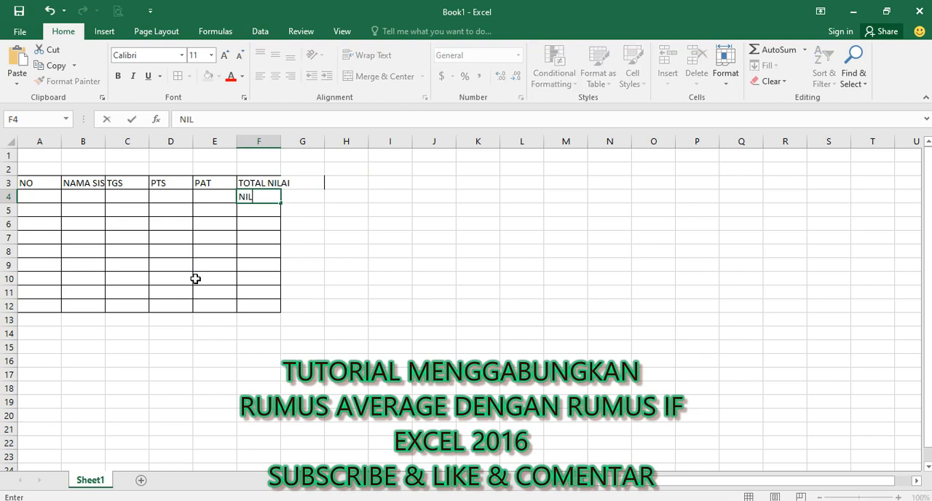
pyautogui.write('AI')
pyautogui.press('BackSpace')
pyautogui.press('BackSpace')
pyautogui.press('BackSpace')
pyautogui.press('BackSpace')
pyautogui.press('BackSpace')
pyautogui.press('Up')
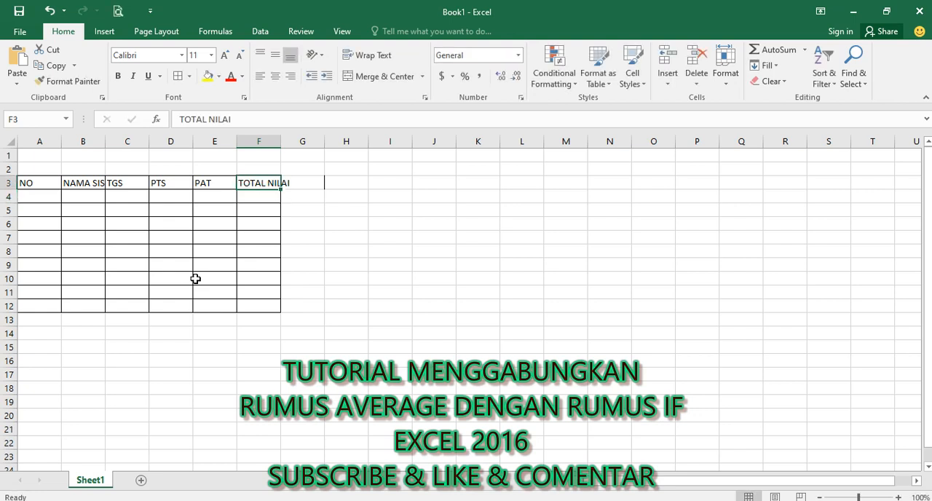
# Step: Replace the heading in cell F3 with R and enter the heading KET in cell G3
pyautogui.press('Delete')
pyautogui.write('R')
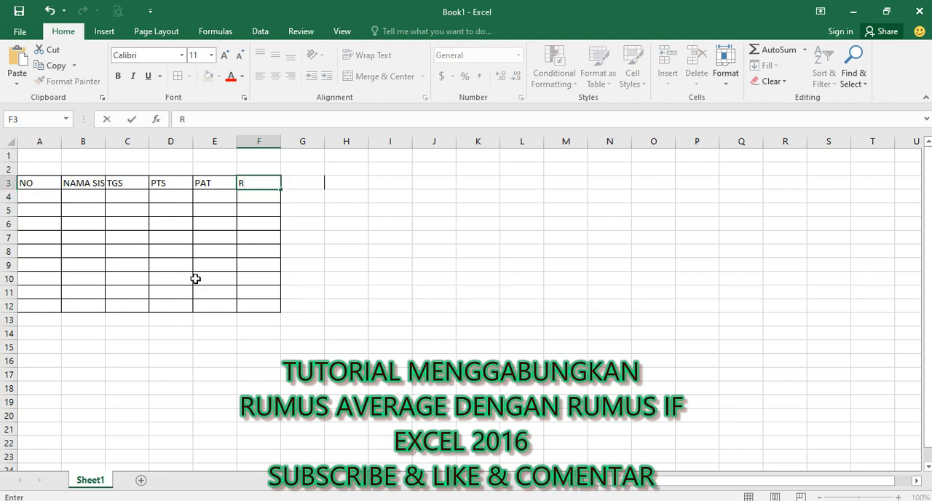
pyautogui.press('Right')
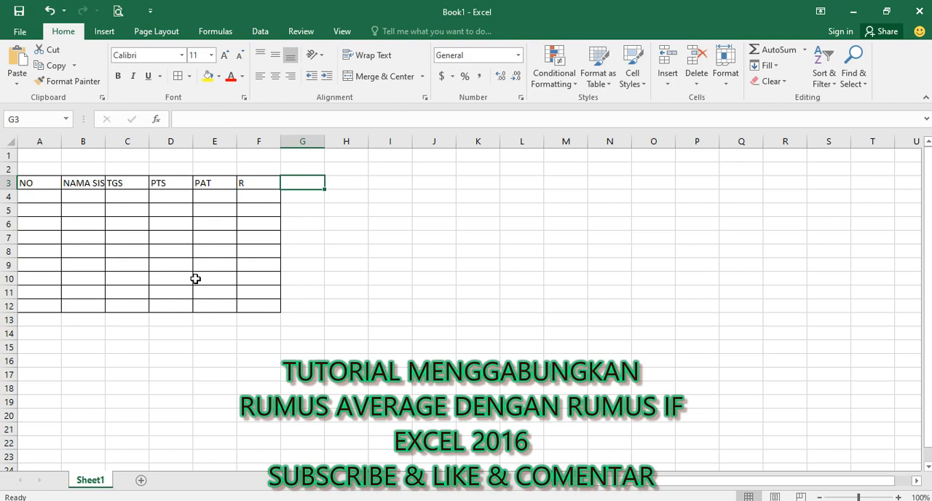
pyautogui.write('KET')
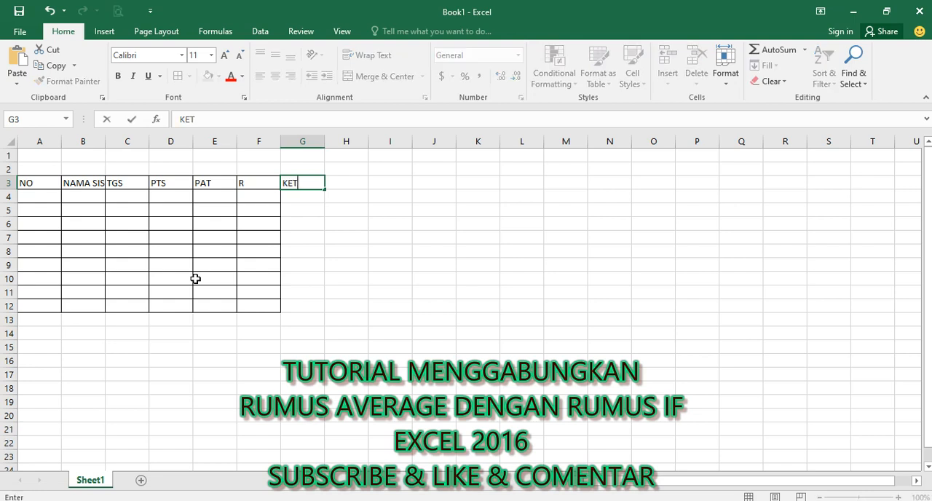
pyautogui.click(183, 267)
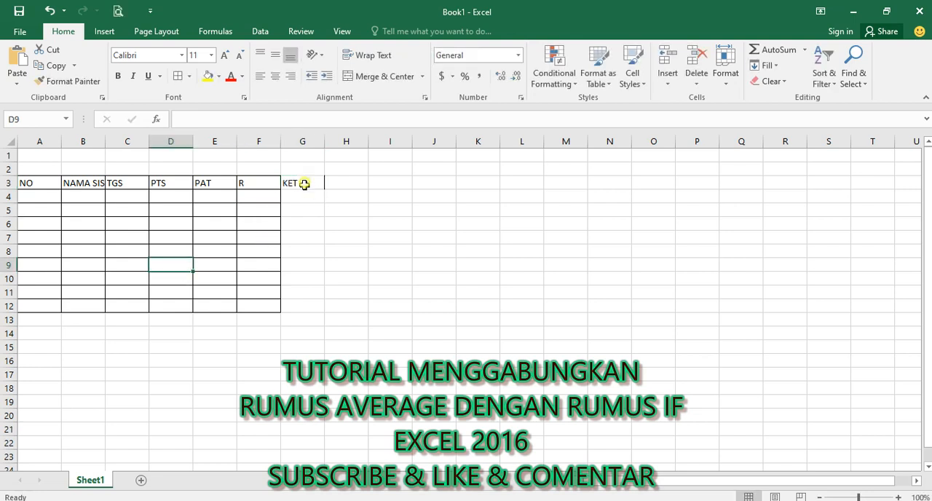
# Step: Extend the table's all-borders formatting to the KET column, range G3:G12
pyautogui.moveTo(303, 182); pyautogui.dragTo(306, 308)
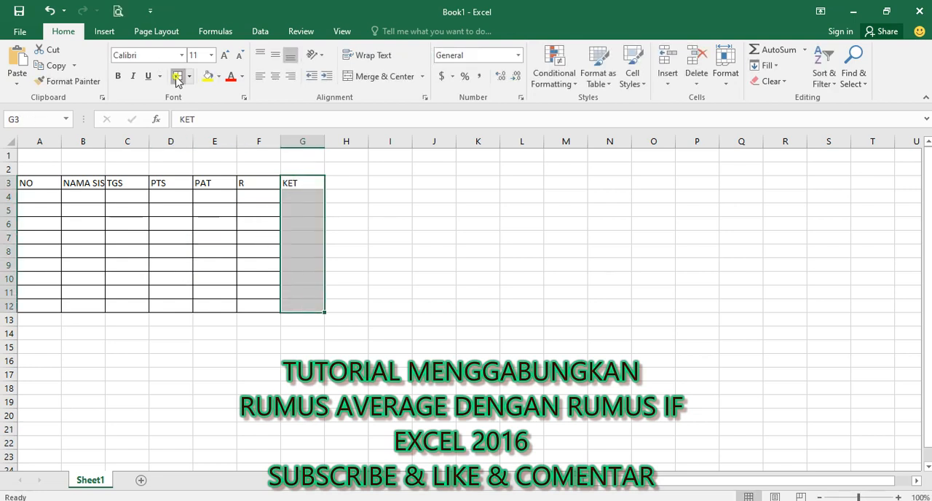
pyautogui.click(220, 226)
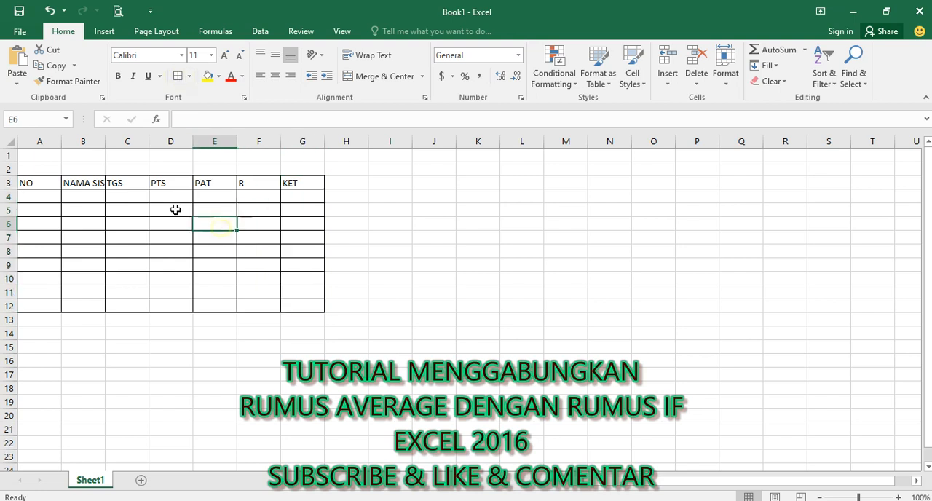
# Step: Center the headings horizontally in the header row A3:G3
pyautogui.click(40, 186)
pyautogui.moveTo(137, 196); pyautogui.dragTo(303, 183)
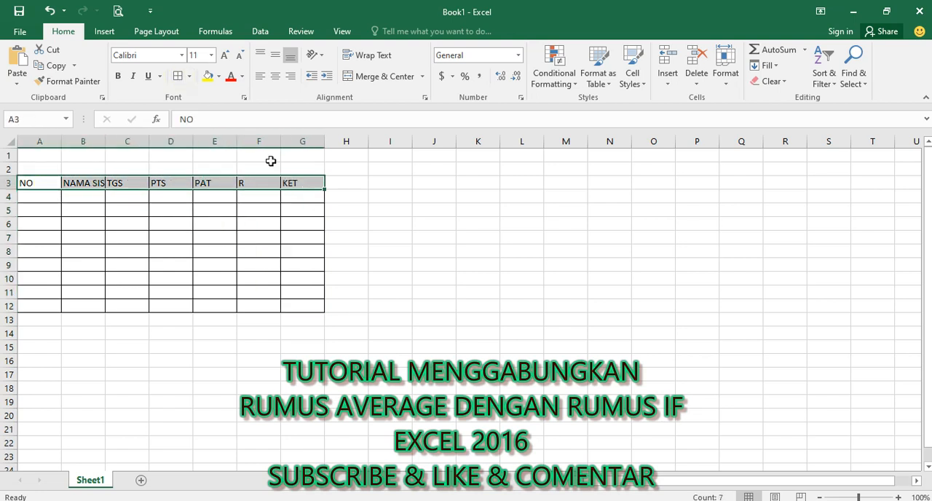
pyautogui.click(276, 76)
pyautogui.click(93, 198)
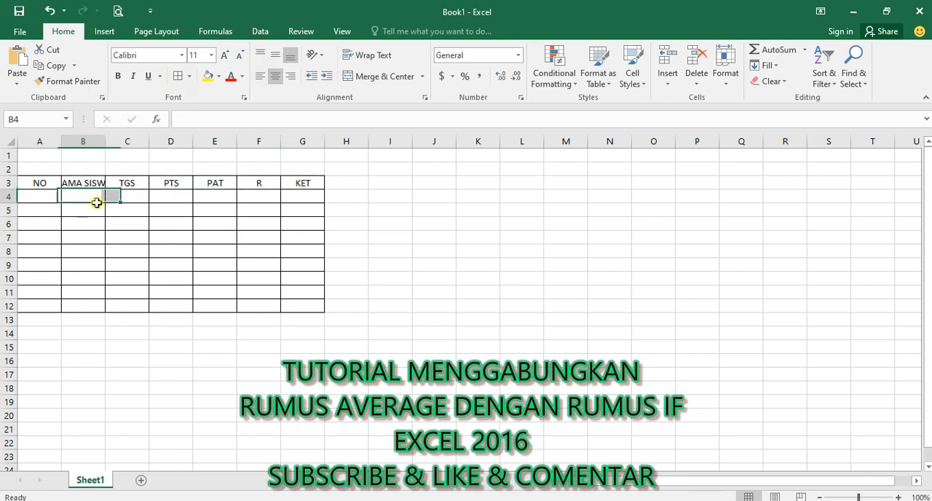
# Step: Narrow column A to suit the NO heading and widen column B until NAMA SISWA fits fully
pyautogui.moveTo(61, 139); pyautogui.dragTo(40, 134)
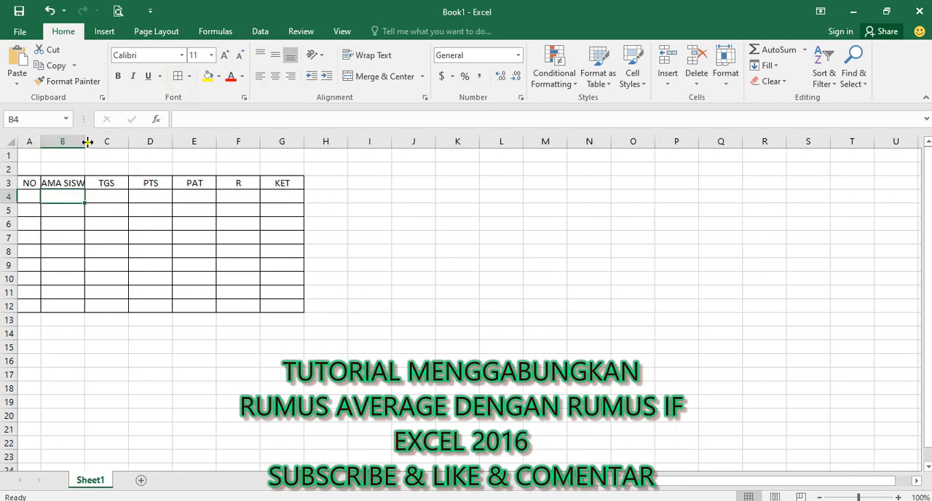
pyautogui.moveTo(132, 143); pyautogui.dragTo(129, 142)
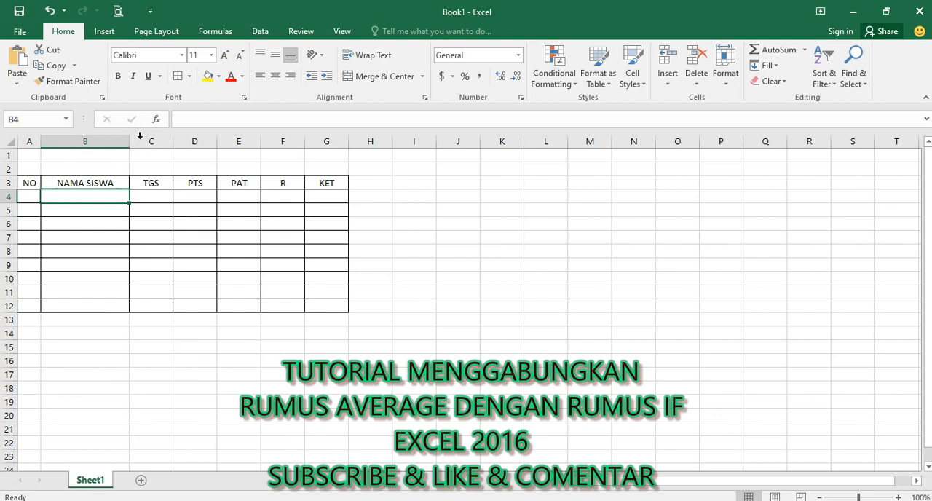
# Step: Make the headings in A3:G3 bold and widen the KET column, column G
pyautogui.click(33, 182)
pyautogui.moveTo(65, 183); pyautogui.dragTo(308, 183)
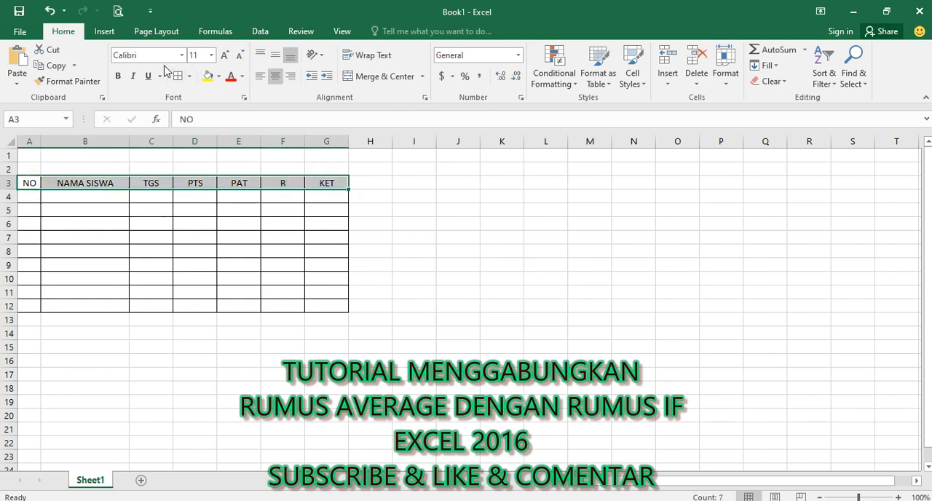
pyautogui.click(119, 80)
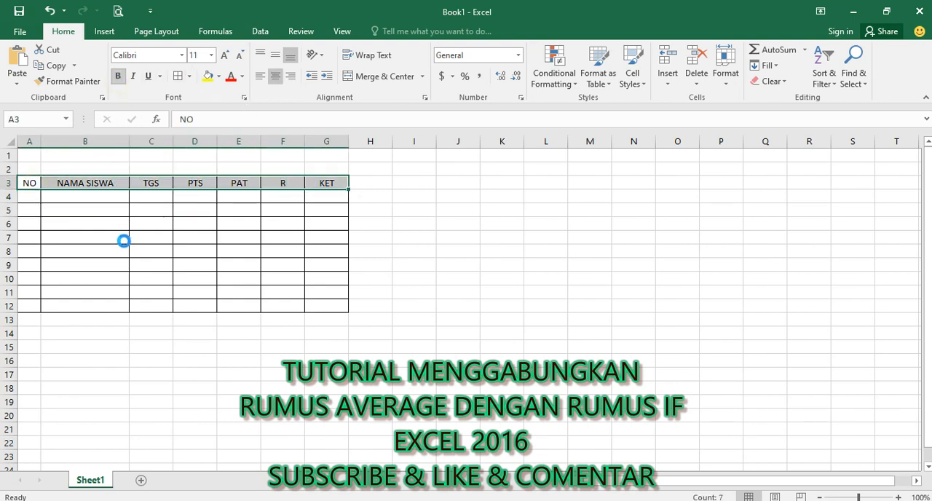
pyautogui.click(124, 240)
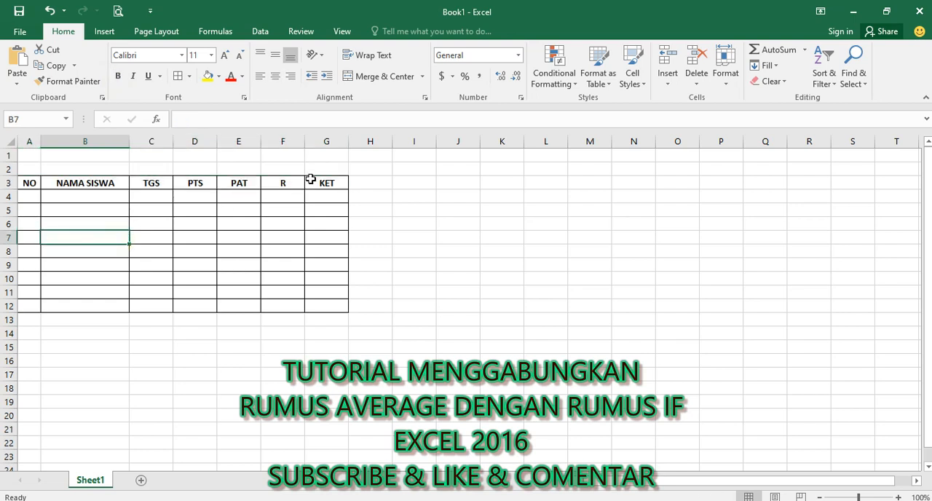
pyautogui.moveTo(349, 145); pyautogui.dragTo(380, 146)
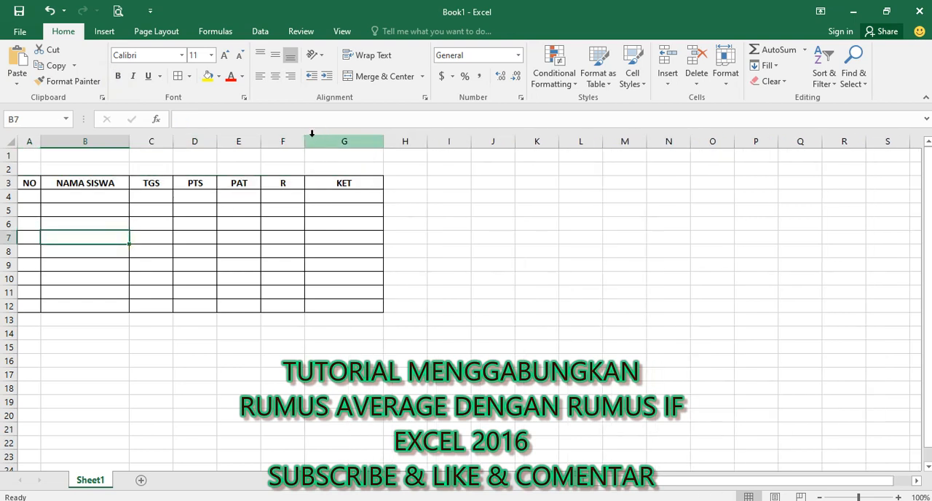
# Step: Number the students 1 to 5 in A4:A8 with a fill series and center the numbers horizontally
pyautogui.click(24, 195)
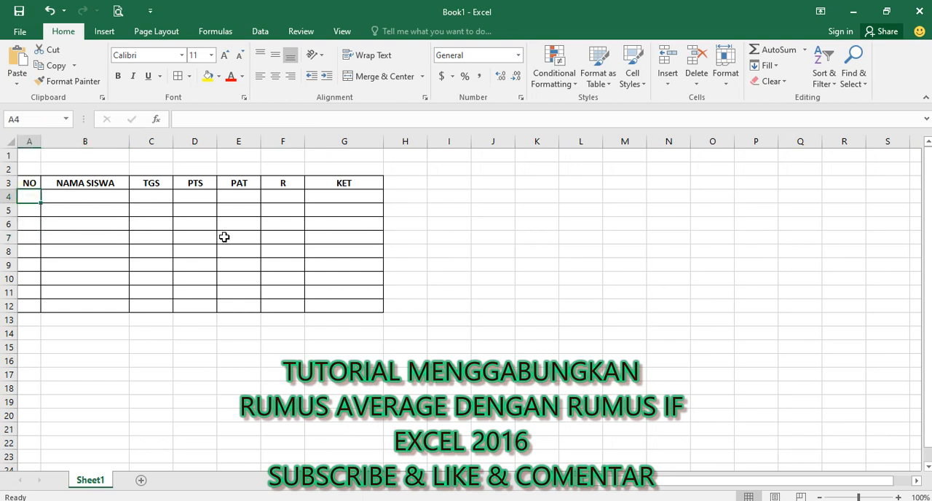
pyautogui.write('1')
pyautogui.press('Return')
pyautogui.click(36, 198)
pyautogui.moveTo(41, 203); pyautogui.dragTo(45, 256)
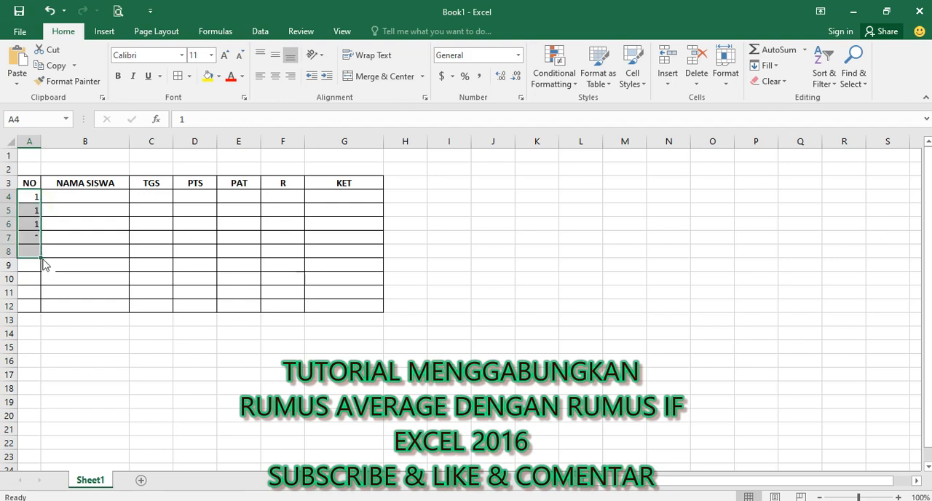
pyautogui.click(58, 266)
pyautogui.click(90, 300)
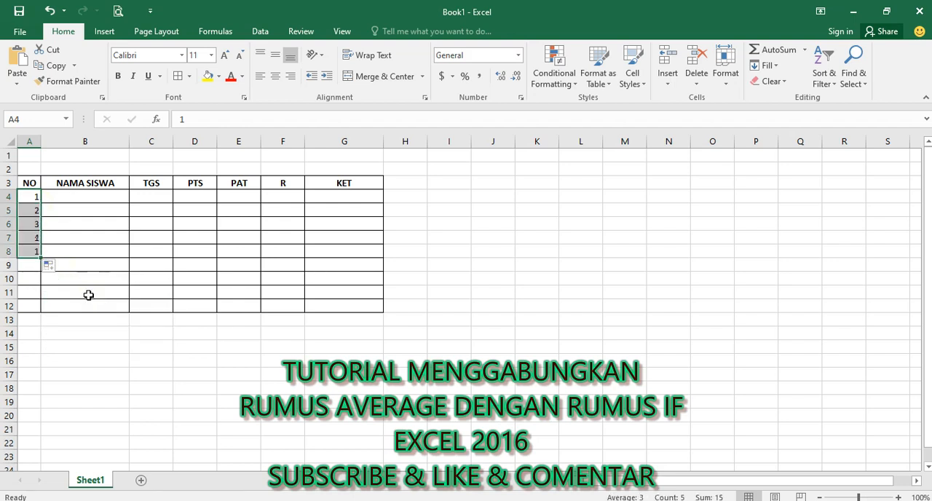
pyautogui.click(276, 76)
pyautogui.click(199, 332)
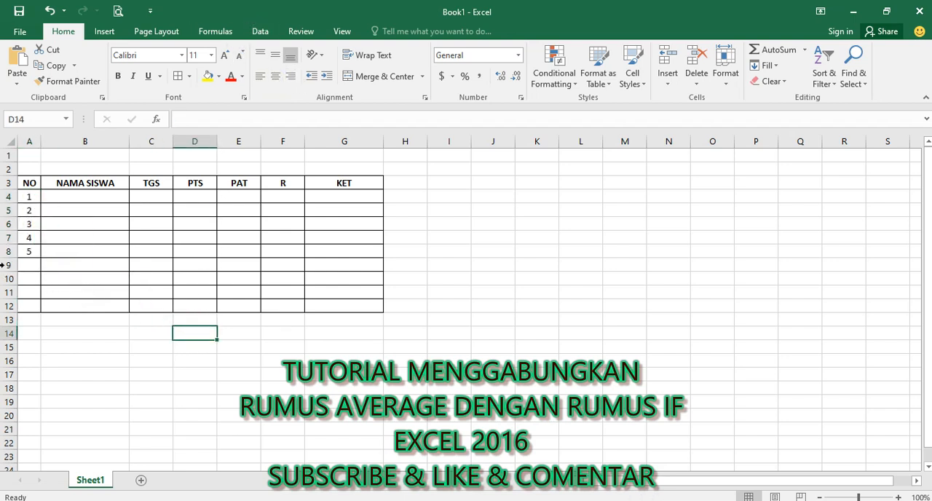
# Step: Delete the unused table rows 9 to 12
pyautogui.moveTo(7, 265); pyautogui.dragTo(4, 305)
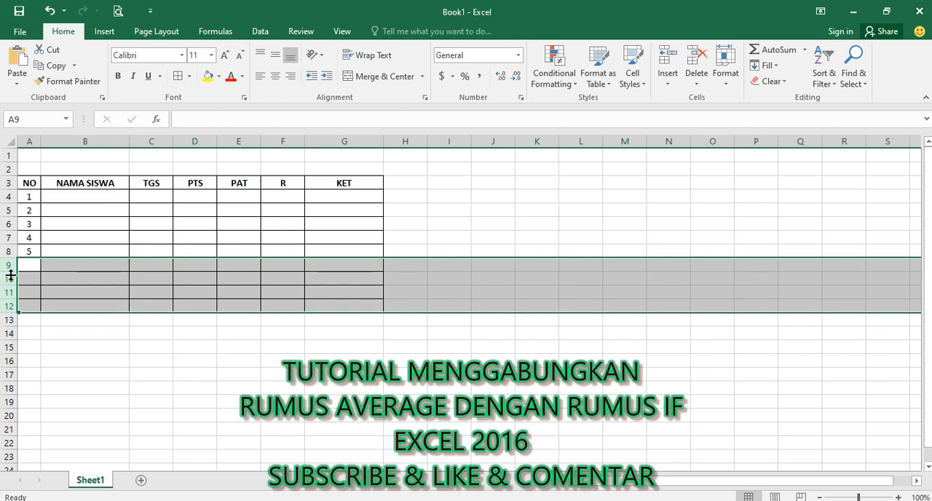
pyautogui.rightClick(4, 279)
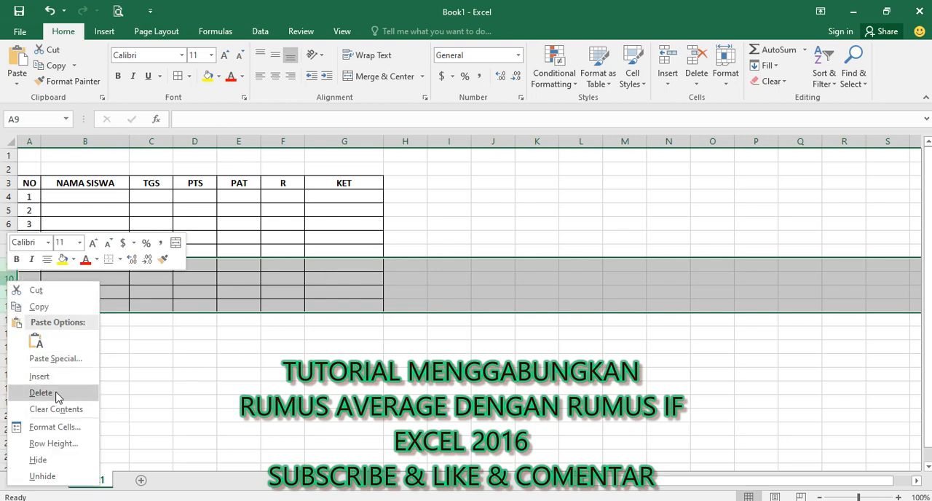
pyautogui.click(58, 394)
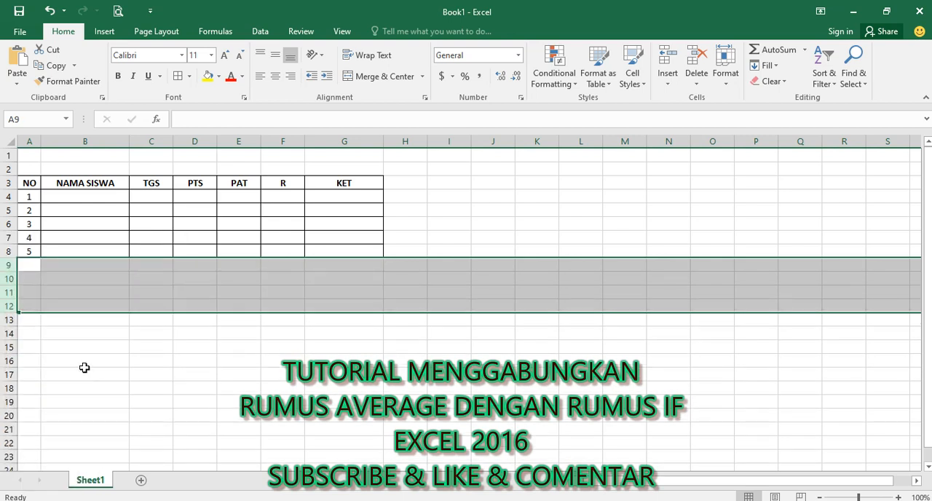
# Step: Enter the five students' names in the NAMA SISWA column, cells B4:B8
pyautogui.click(72, 195)
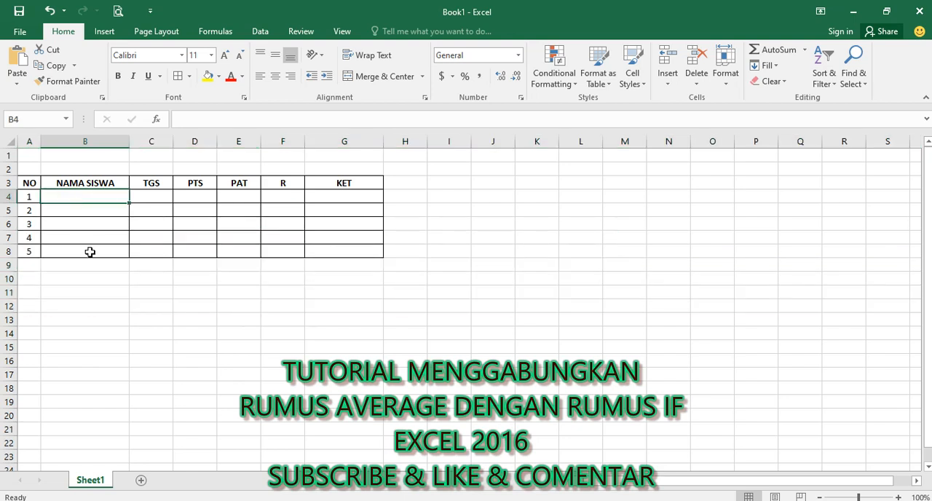
pyautogui.write('ANDI')
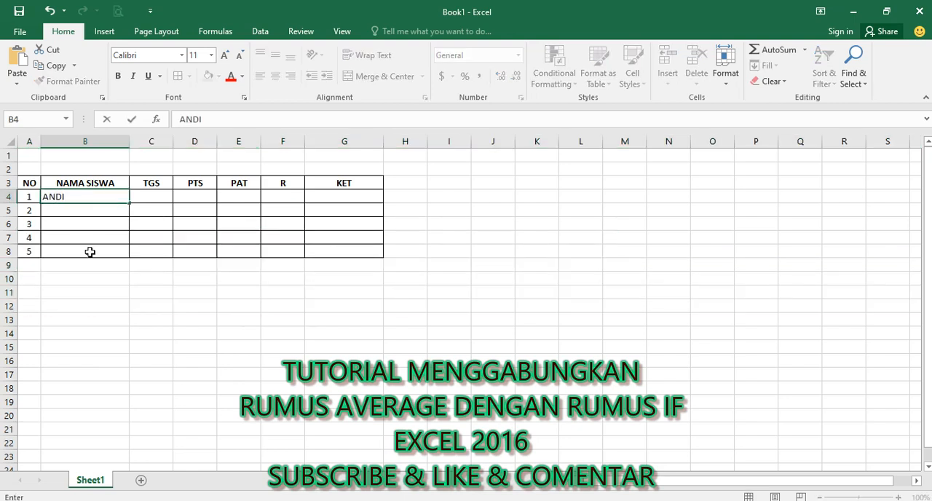
pyautogui.press('Return')
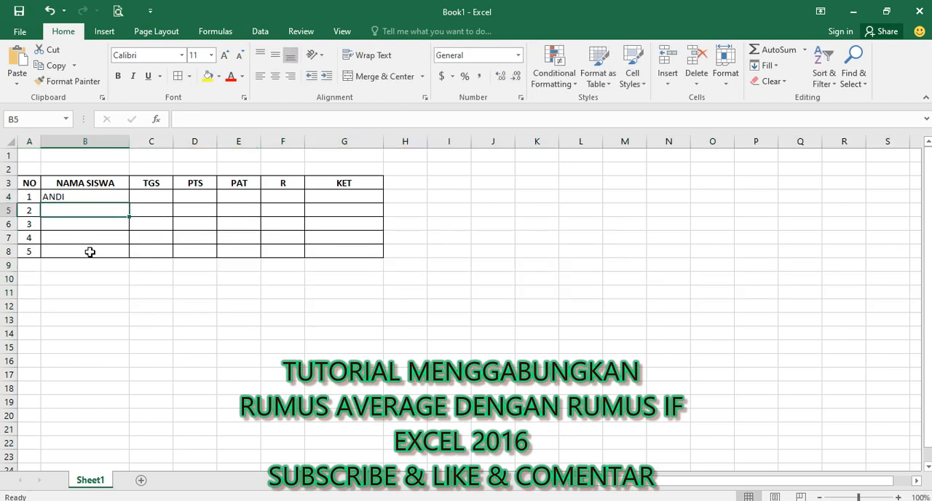
pyautogui.write('SURYA')
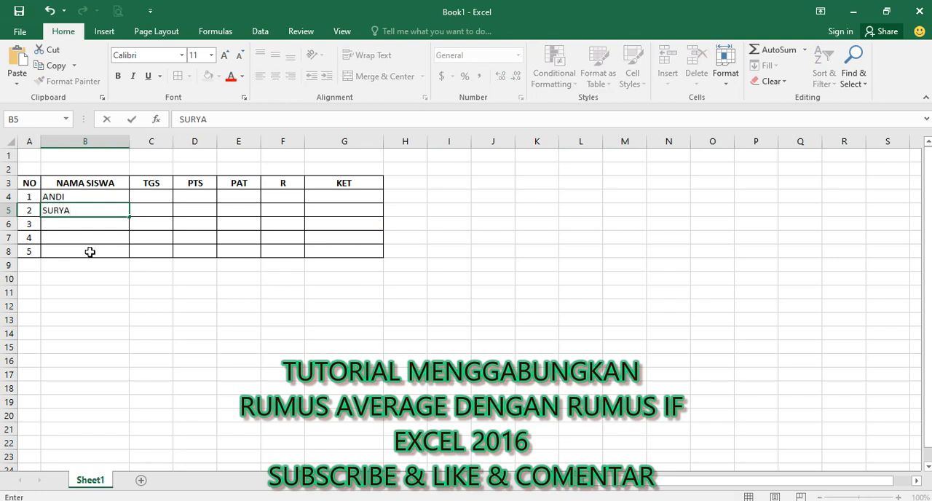
pyautogui.press('Return')
pyautogui.write('BUDI')
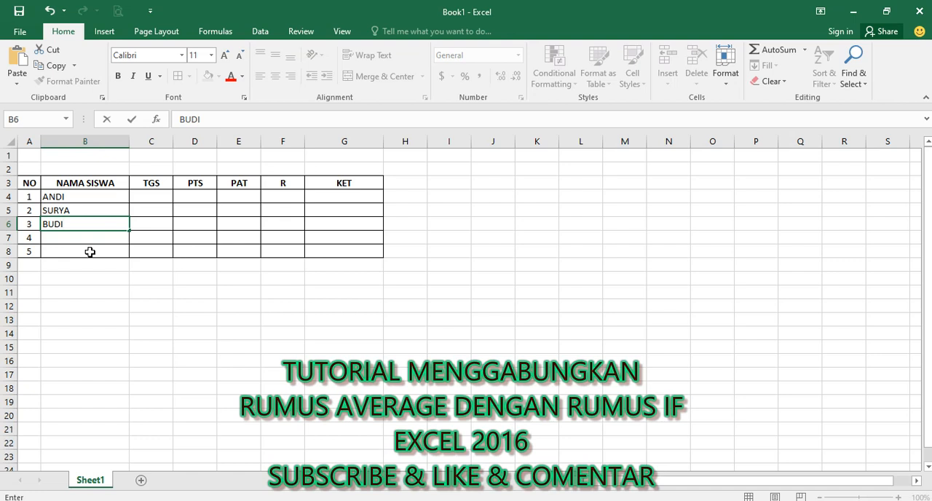
pyautogui.press('Return')
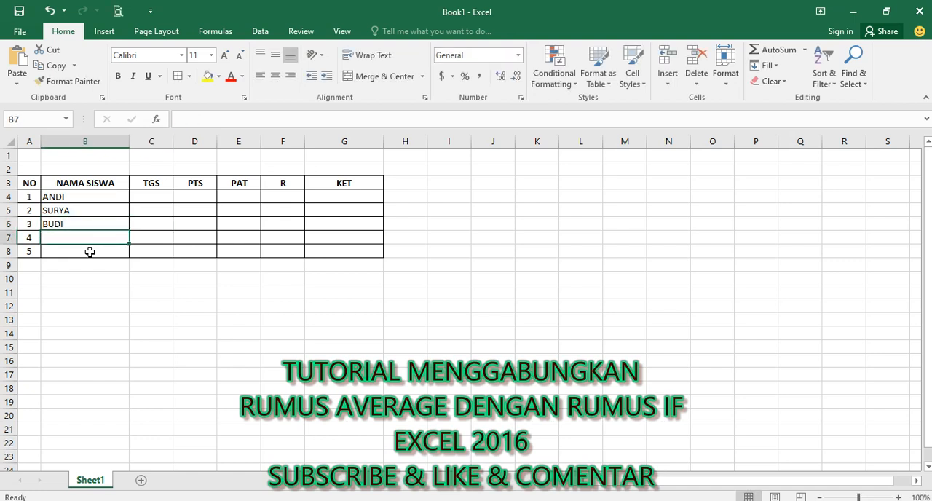
pyautogui.write('ANITA')
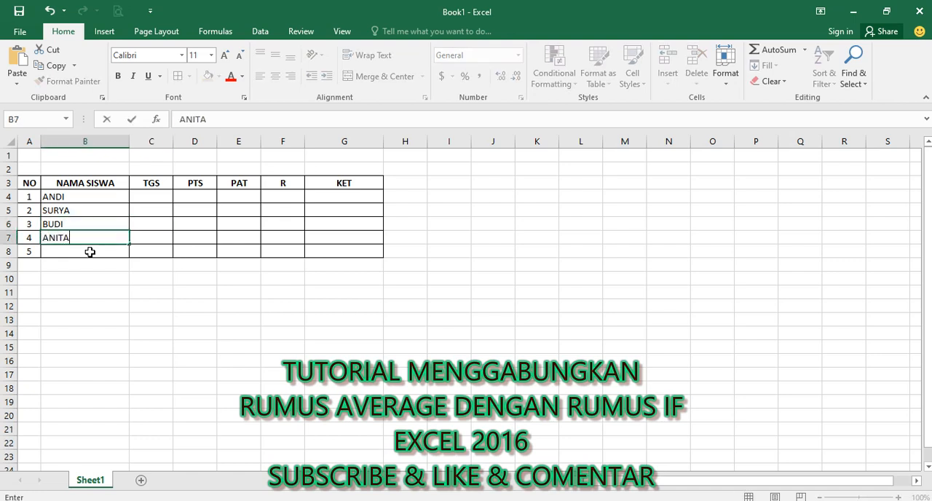
pyautogui.press('Return')
pyautogui.write('YU')
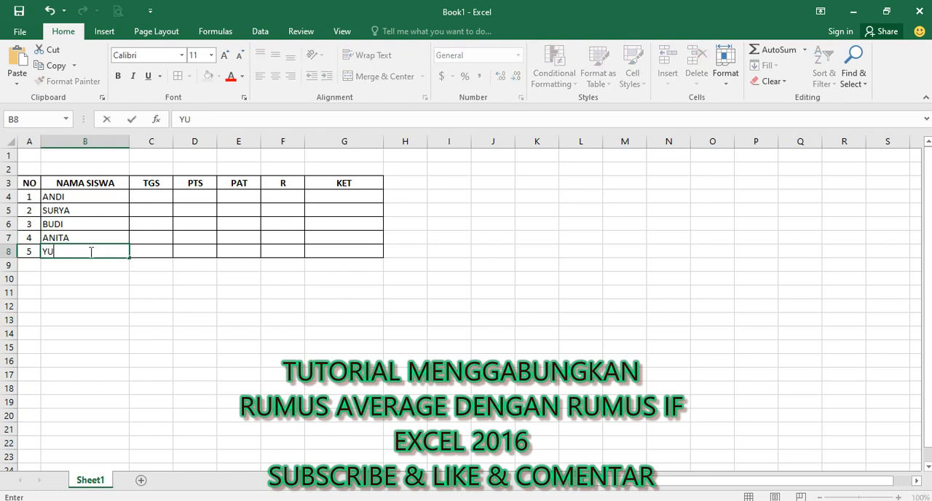
pyautogui.write('LITA')
pyautogui.press('Tab')
# Step: Enter the TGS scores 78, 68, 78, 68 and 78 in cells C4:C8
pyautogui.press('Up')
pyautogui.press('Up')
pyautogui.press('Up')
pyautogui.press('Up')
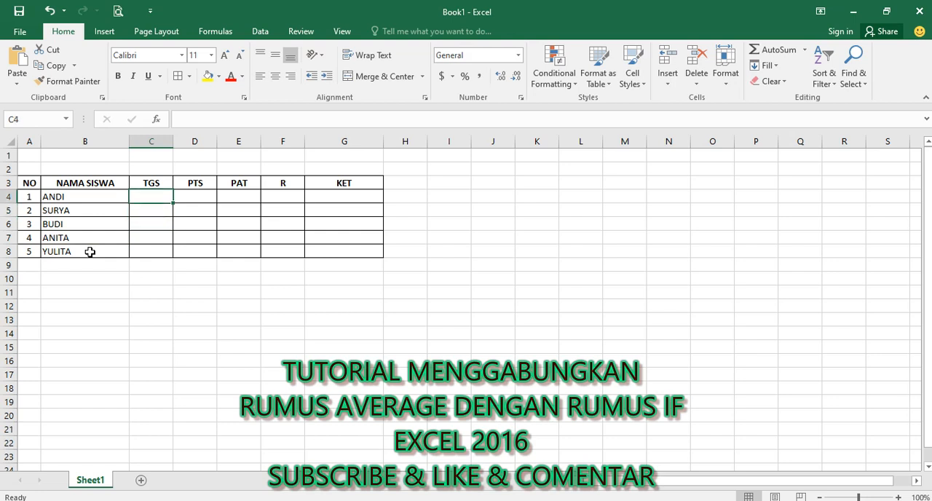
pyautogui.write('78')
pyautogui.press('Return')
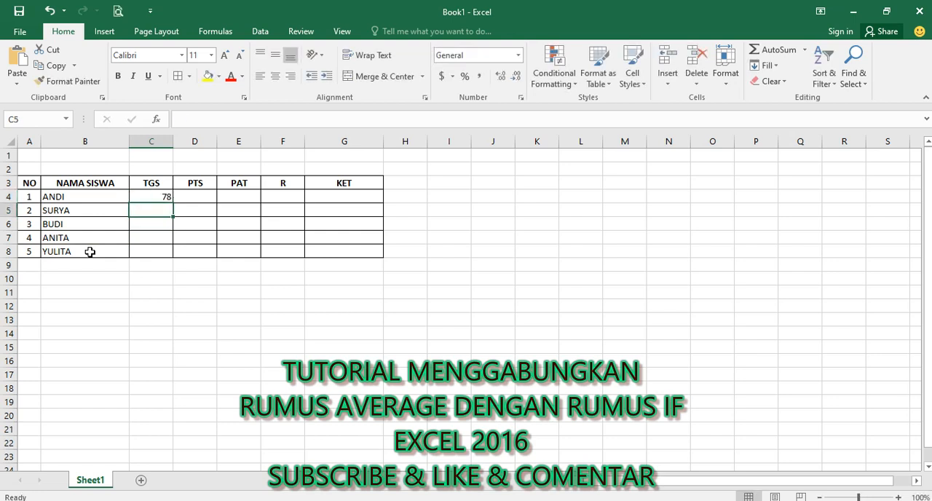
pyautogui.write('68')
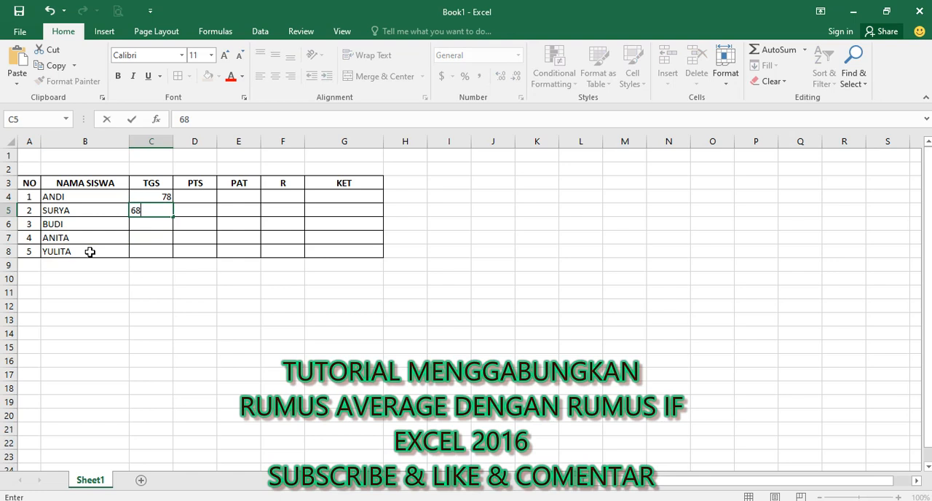
pyautogui.press('Return')
pyautogui.write('78')
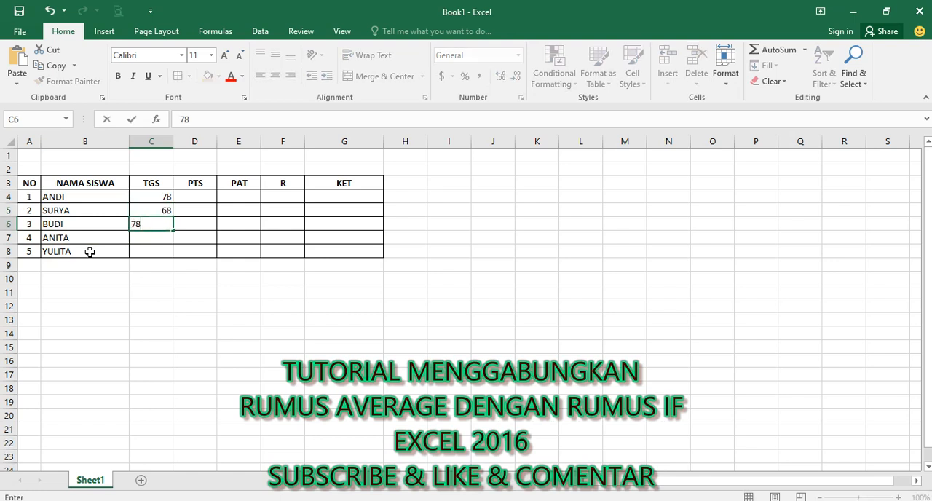
pyautogui.press('Return')
pyautogui.write('68')
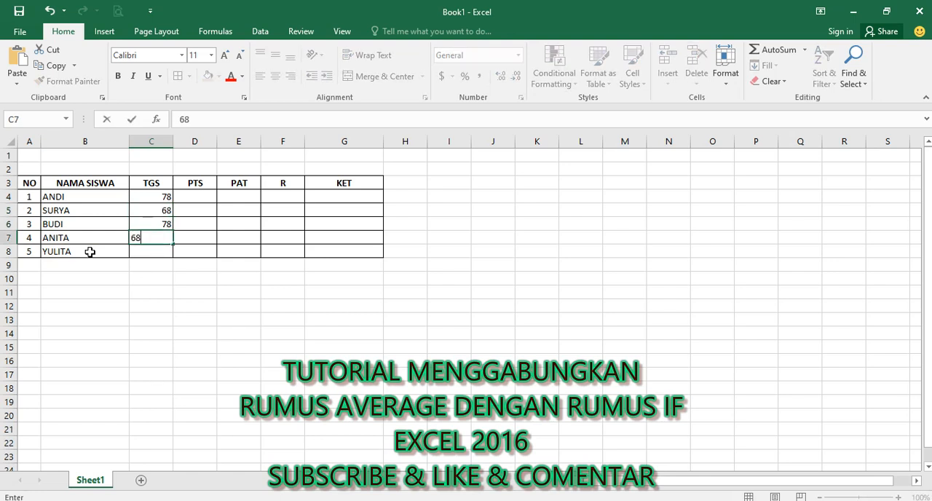
pyautogui.press('Return')
pyautogui.write('78')
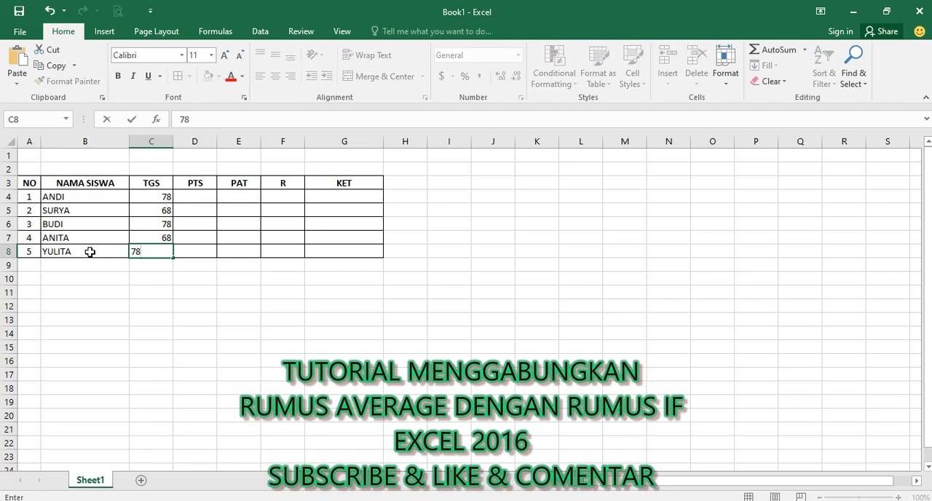
pyautogui.press('Tab')
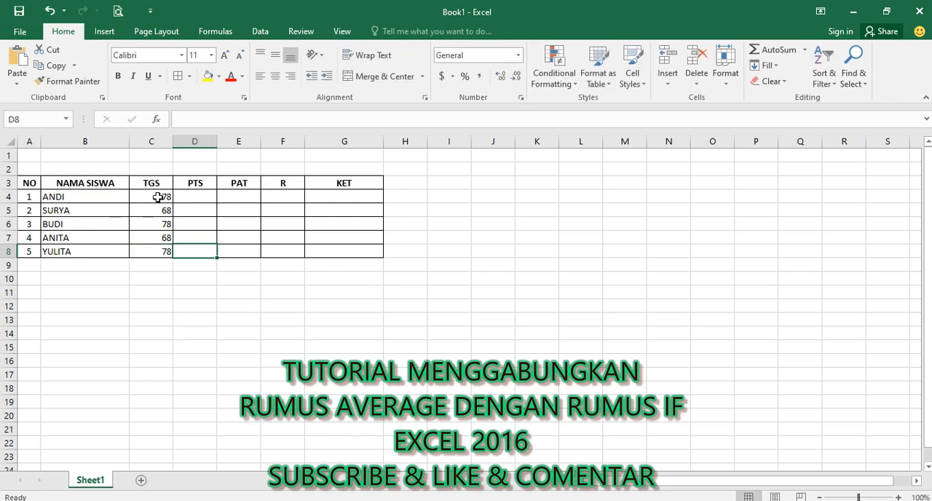
# Step: Copy the TGS scores in C4:C8 into the PTS and PAT columns, range D4:E8
pyautogui.moveTo(155, 197); pyautogui.dragTo(166, 255)
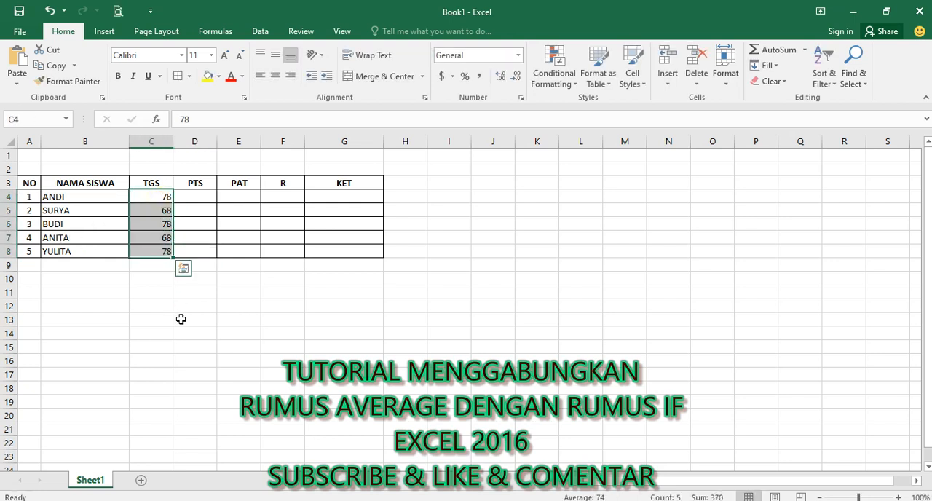
pyautogui.hotkey('ctrl', 'c')
pyautogui.press('Right')
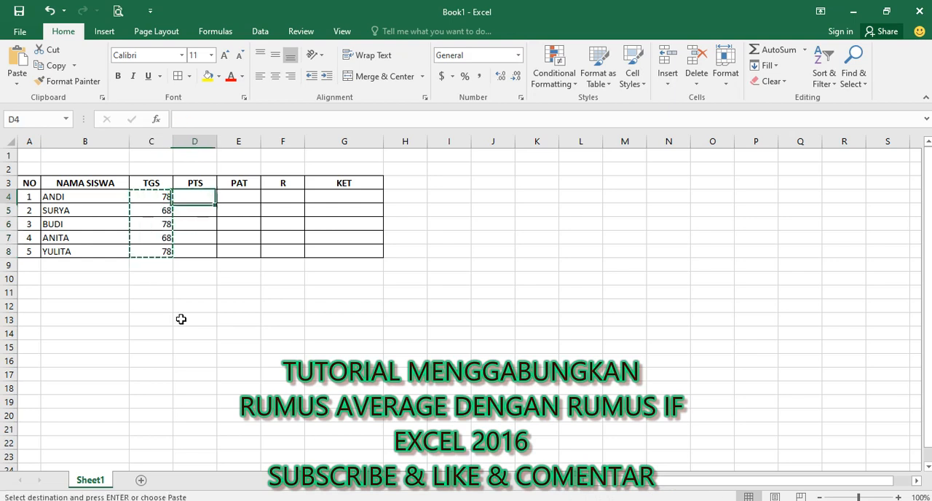
pyautogui.moveTo(203, 197); pyautogui.dragTo(243, 254)
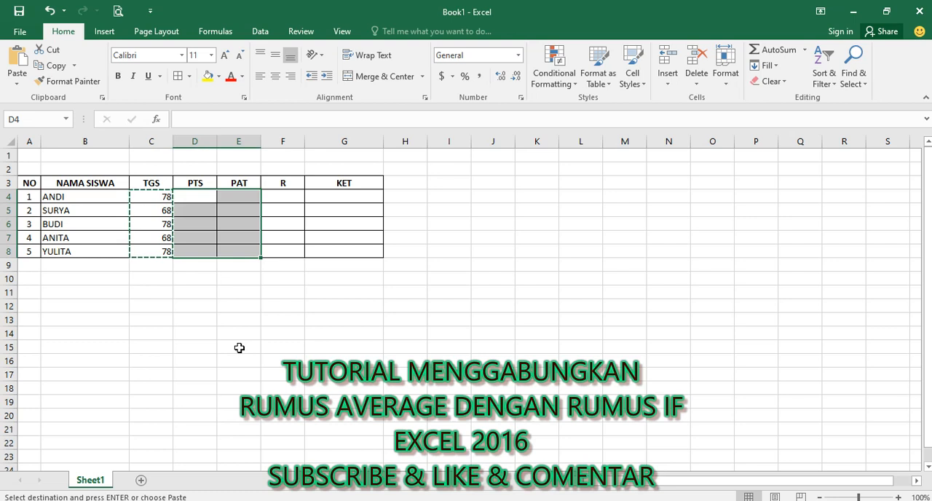
pyautogui.hotkey('ctrl', 'v')
pyautogui.click(237, 305)
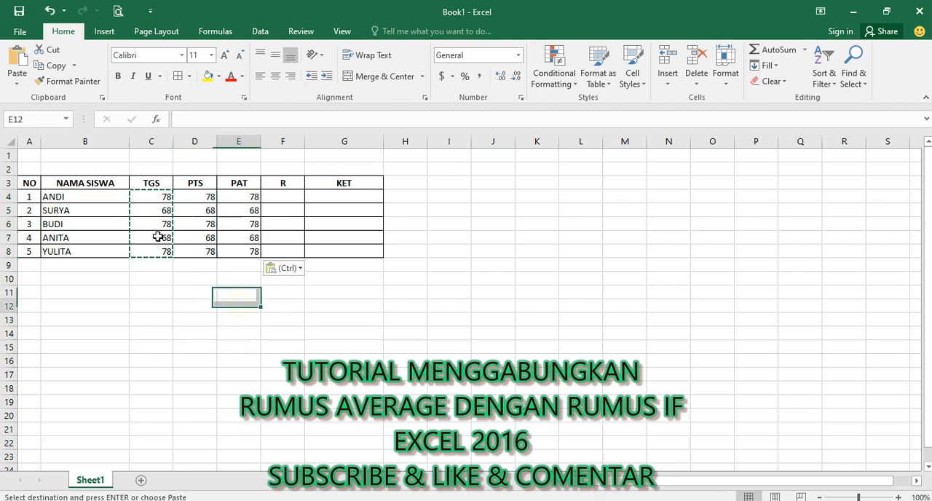
# Step: Center the TGS, PTS and PAT scores in C4:E8 horizontally
pyautogui.moveTo(155, 195); pyautogui.dragTo(248, 254)
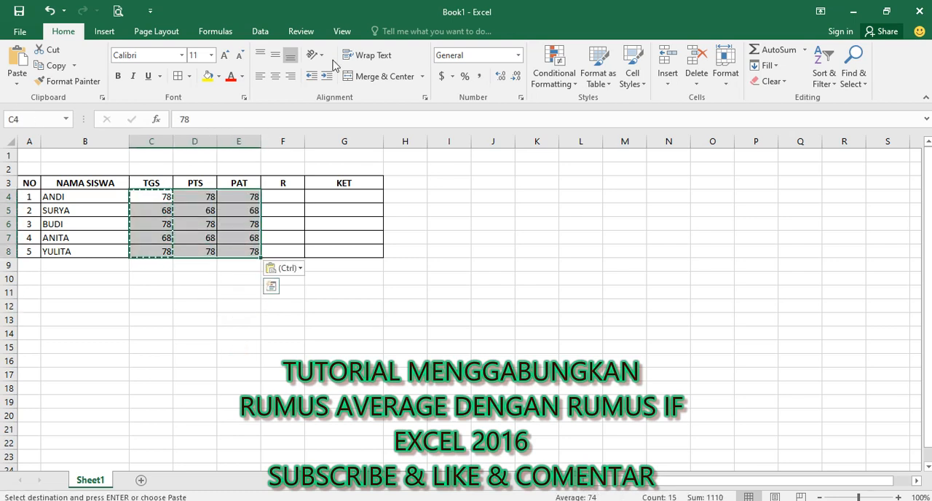
pyautogui.click(275, 75)
pyautogui.click(239, 360)
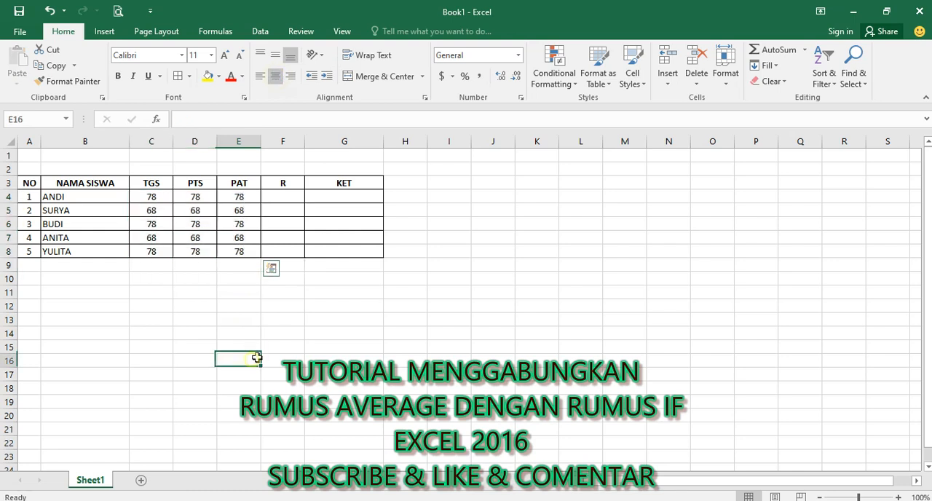
# Step: Insert an empty row at row 2, above the table, shifting the header row down to row 4
pyautogui.click(295, 195)
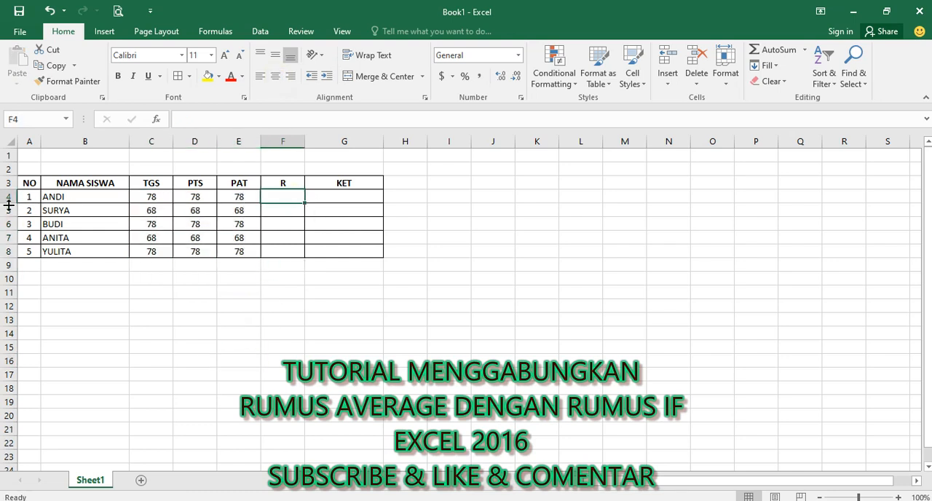
pyautogui.click(8, 169)
pyautogui.rightClick(9, 169)
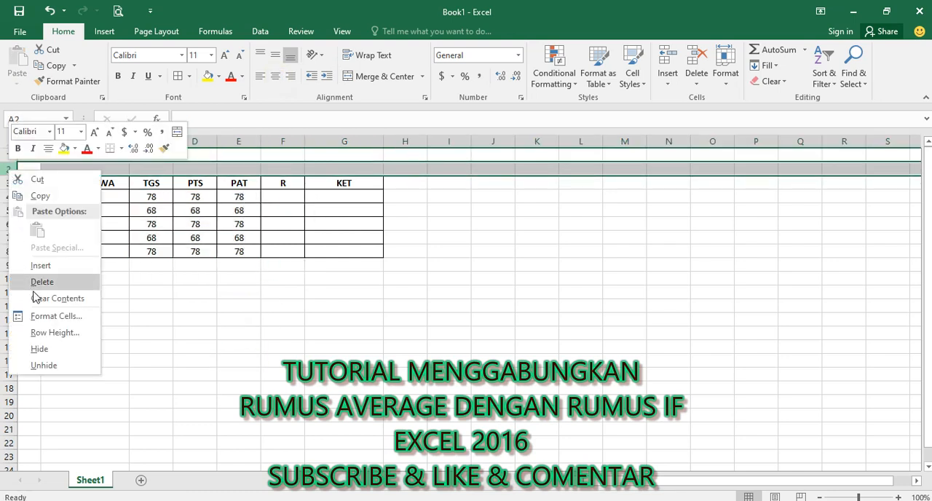
pyautogui.click(44, 265)
pyautogui.click(157, 347)
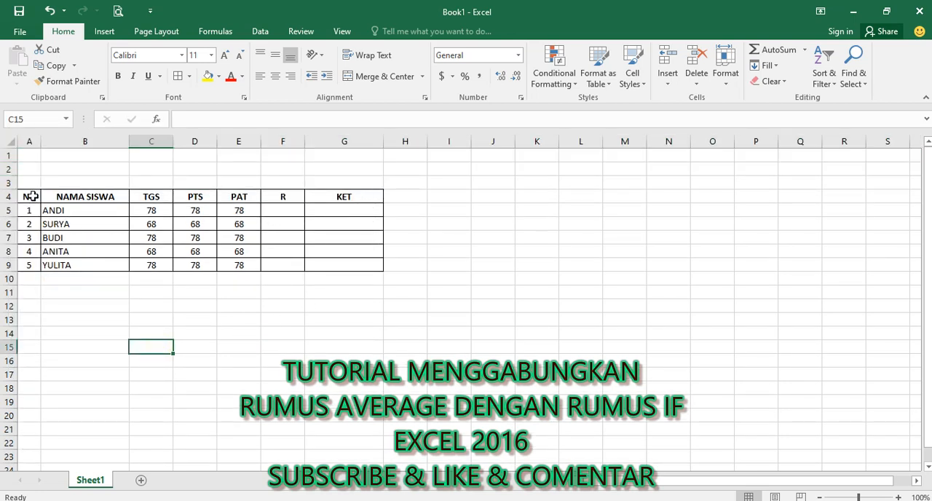
pyautogui.moveTo(32, 196); pyautogui.dragTo(347, 266)
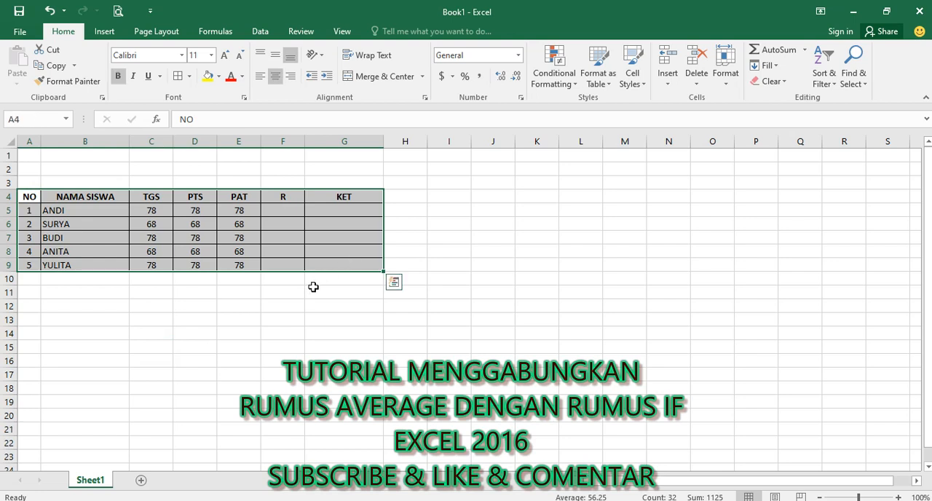
pyautogui.click(291, 304)
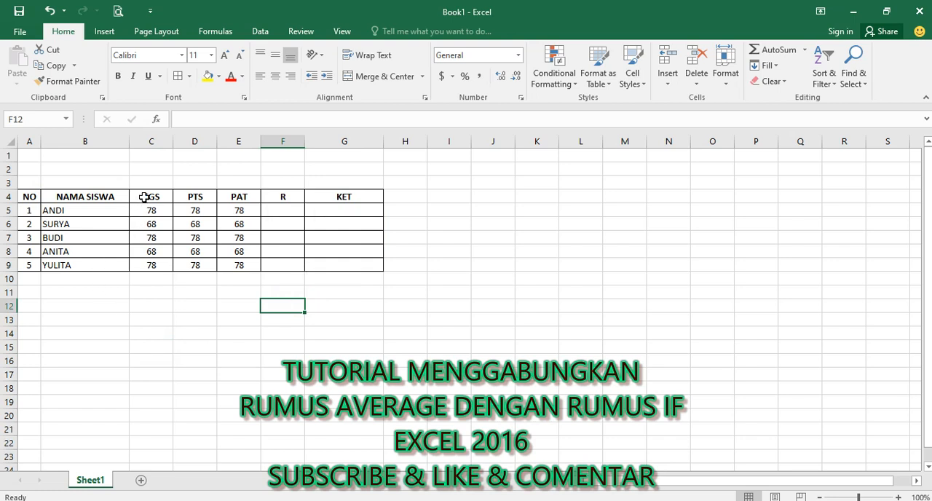
pyautogui.moveTo(146, 199); pyautogui.dragTo(231, 199)
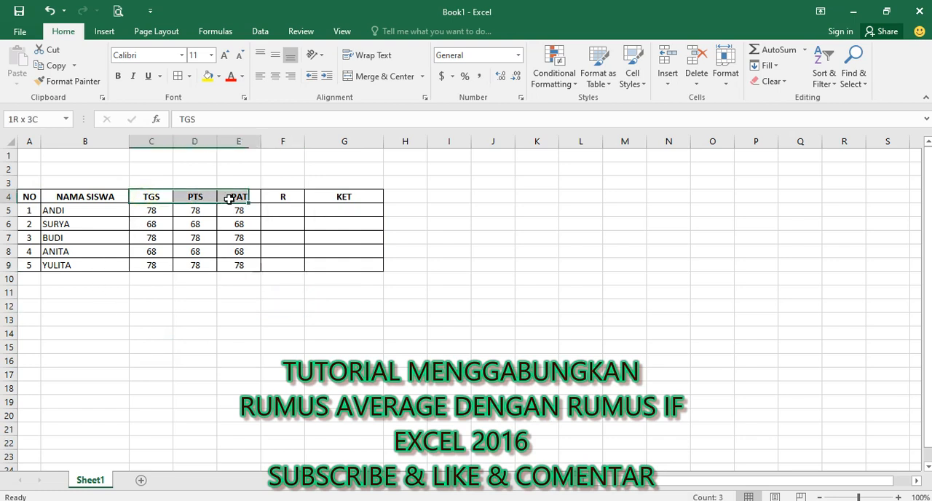
pyautogui.click(147, 196)
pyautogui.click(199, 197)
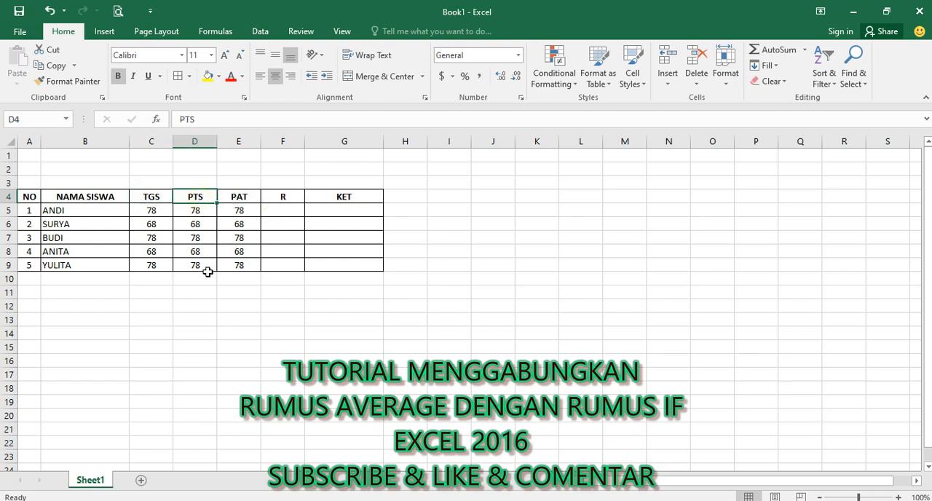
# Step: Calculate the first student's average in cell F5 with the formula =AVERAGE(C5:E5)
pyautogui.click(226, 198)
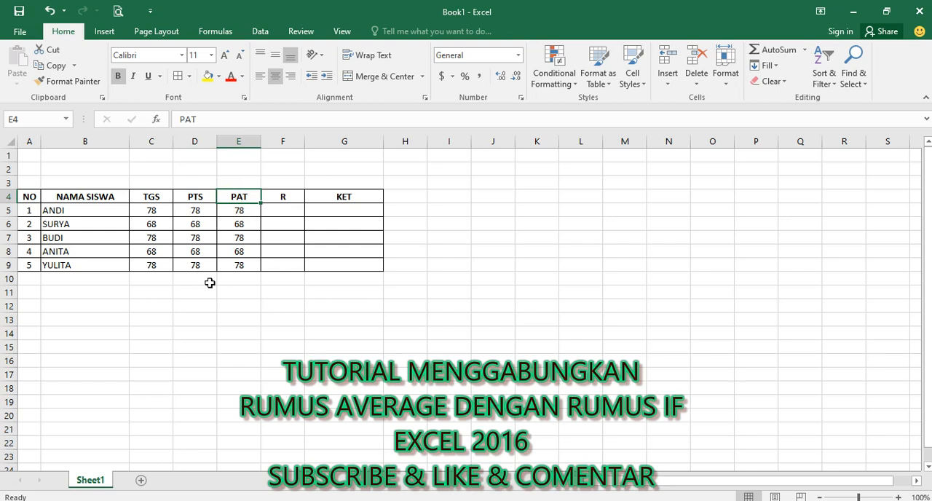
pyautogui.click(263, 221)
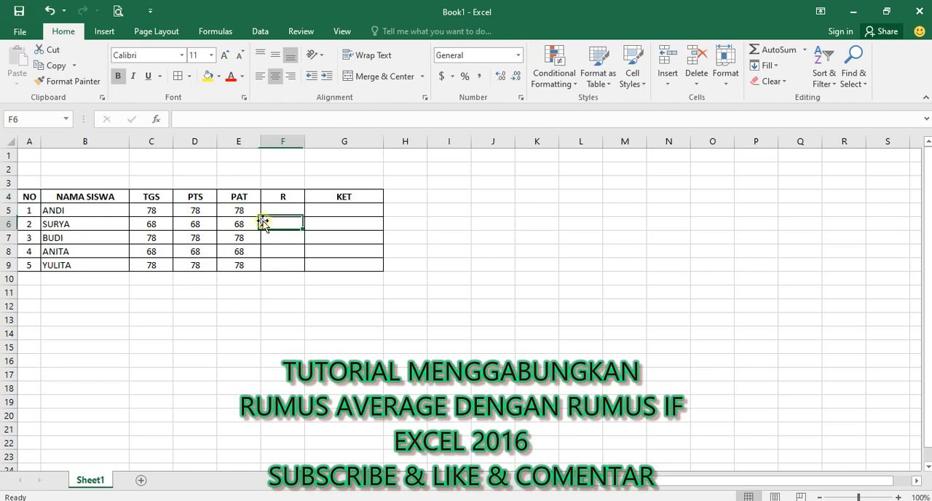
pyautogui.click(264, 211)
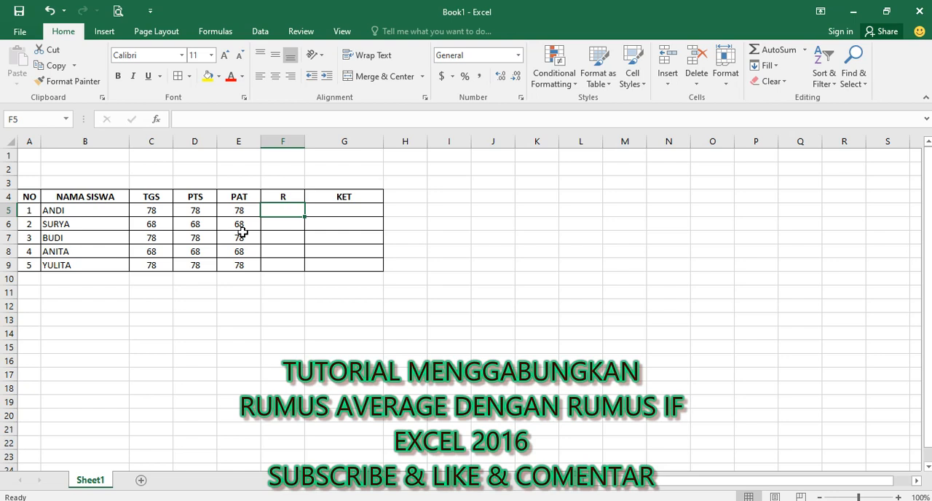
pyautogui.write('=')
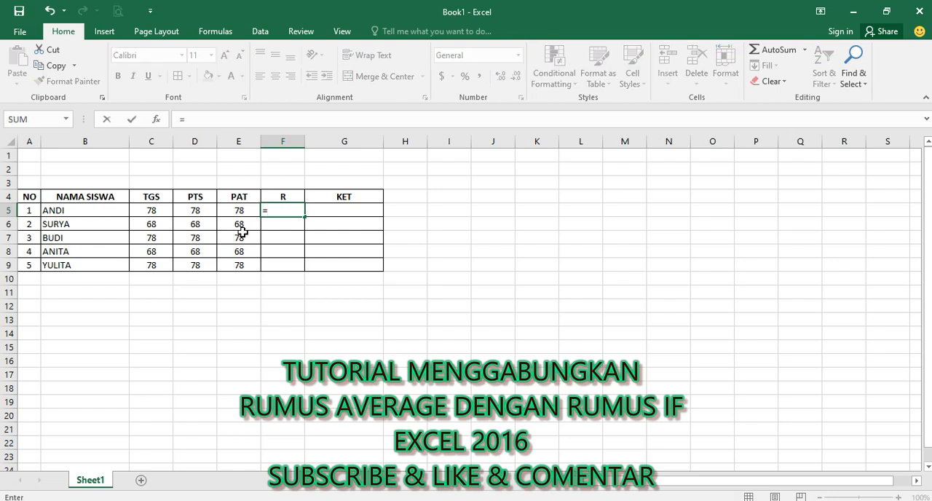
pyautogui.write('A')
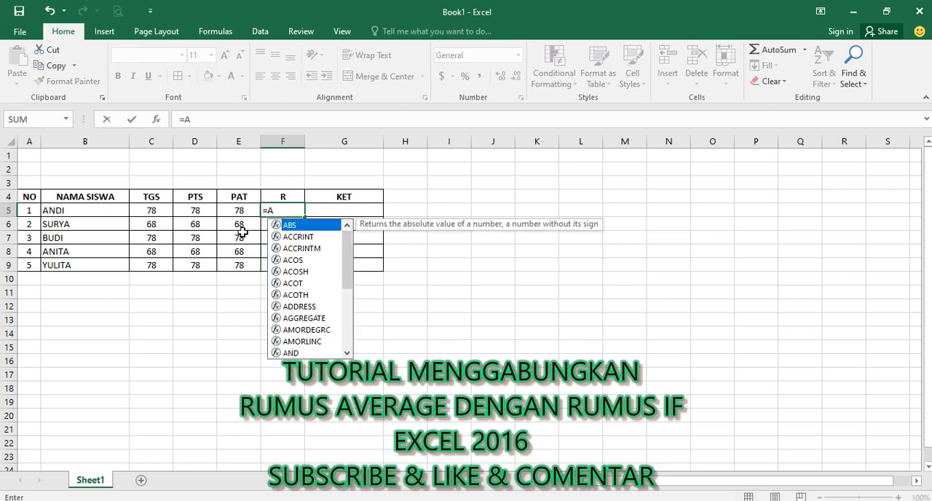
pyautogui.write('VER')
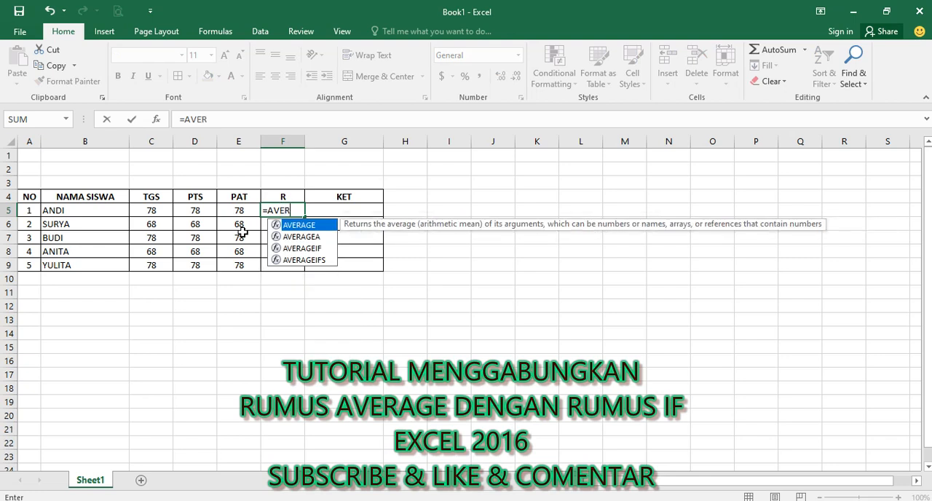
pyautogui.doubleClick(303, 226)
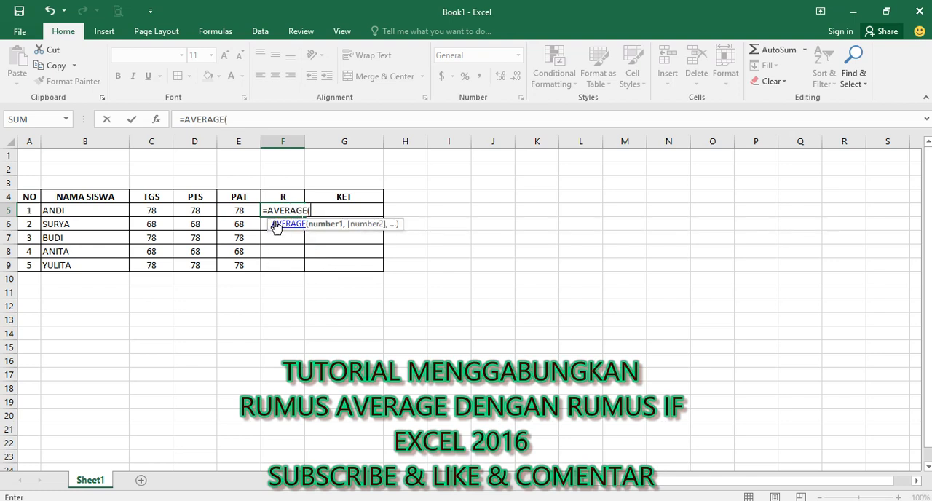
pyautogui.click(153, 212)
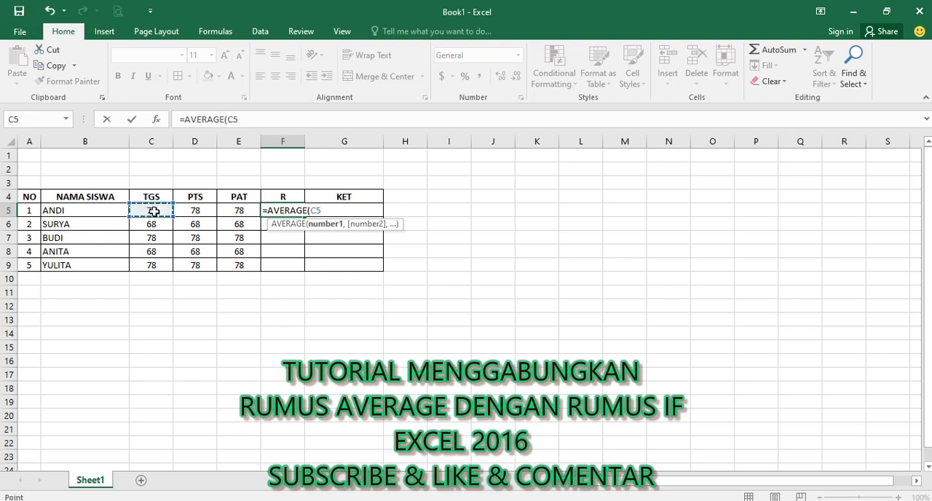
pyautogui.moveTo(175, 211); pyautogui.dragTo(227, 211)
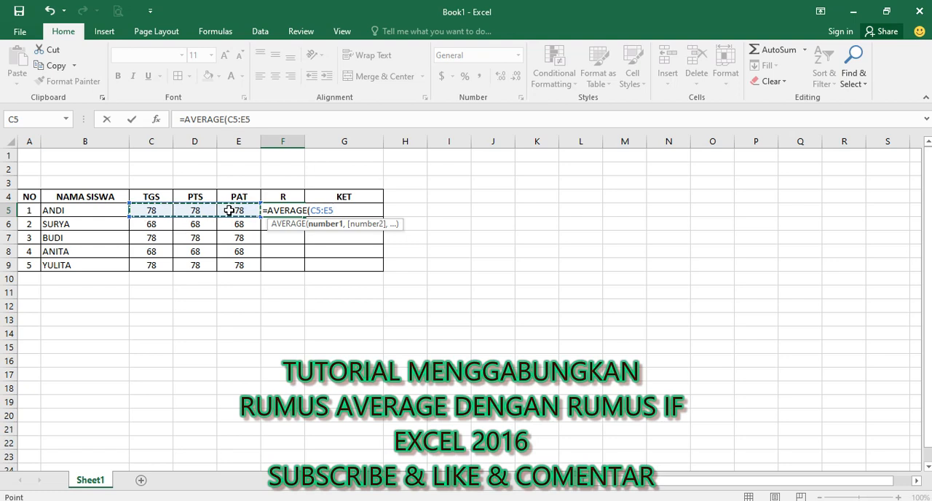
pyautogui.write(')')
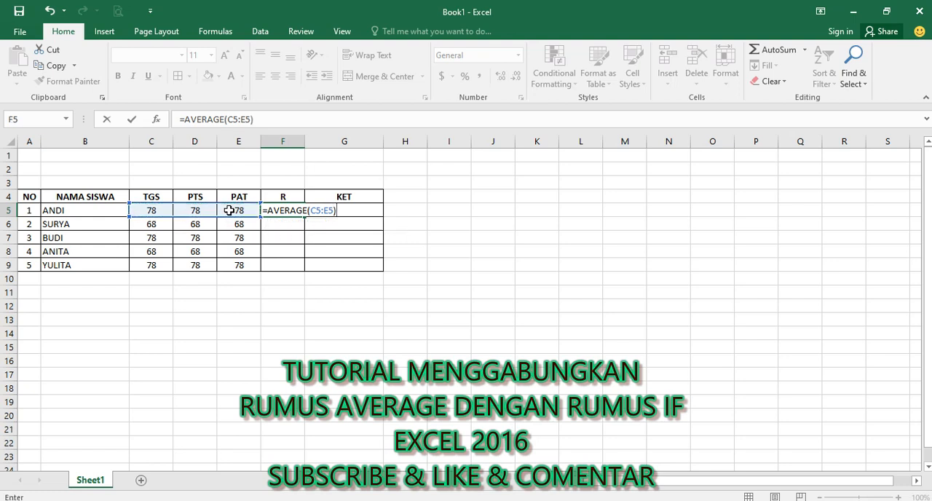
pyautogui.press('Return')
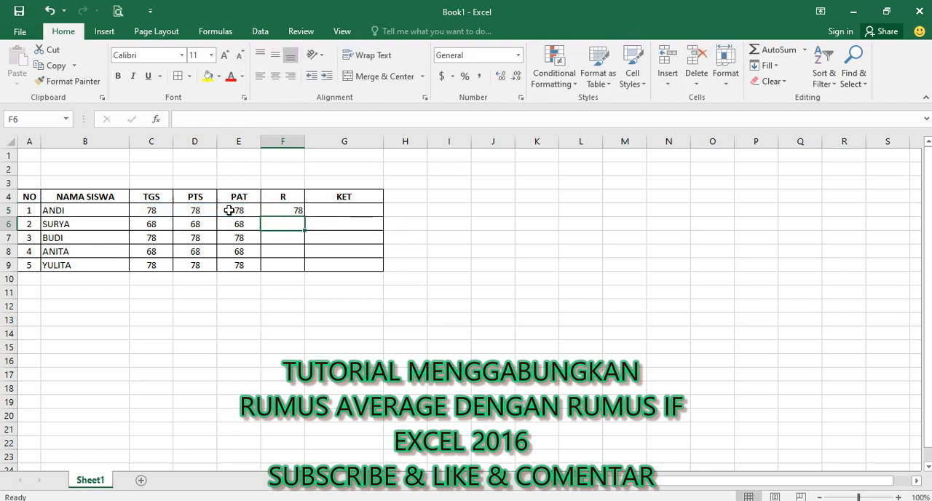
# Step: Center the average in F5 horizontally and copy its formula down to F9
pyautogui.click(271, 209)
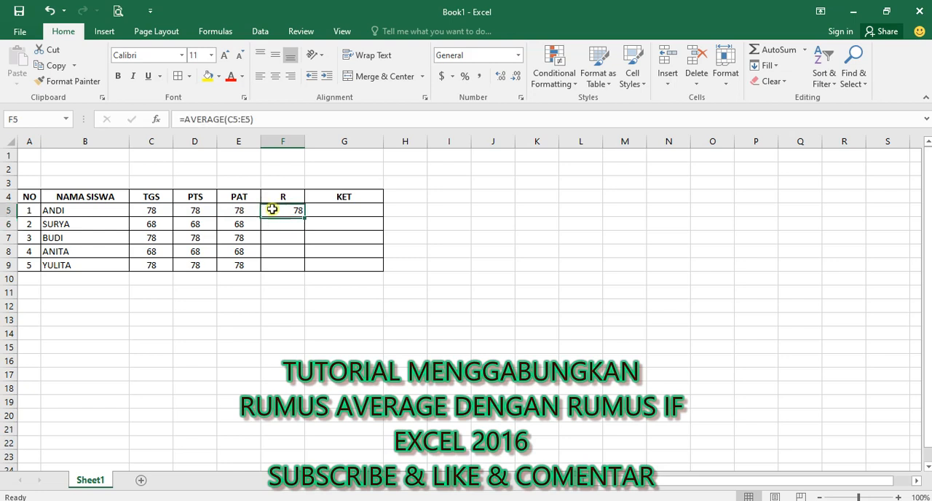
pyautogui.click(275, 77)
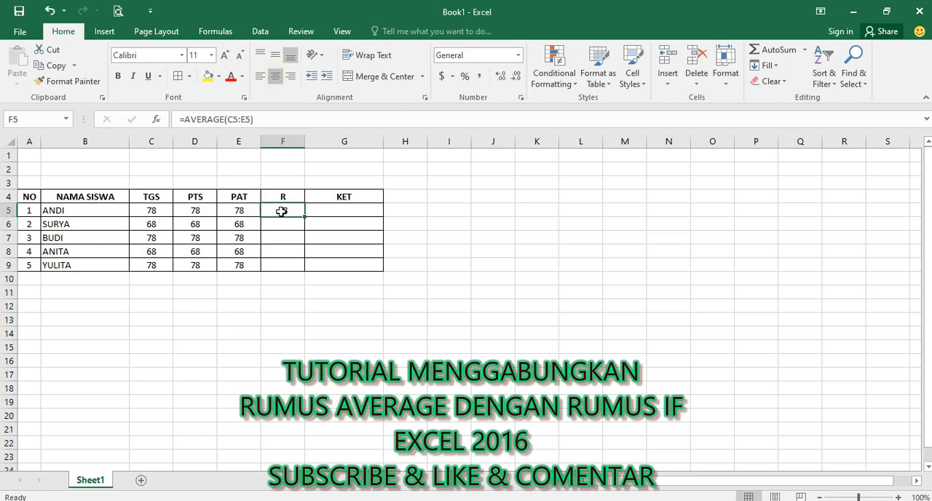
pyautogui.click(92, 216)
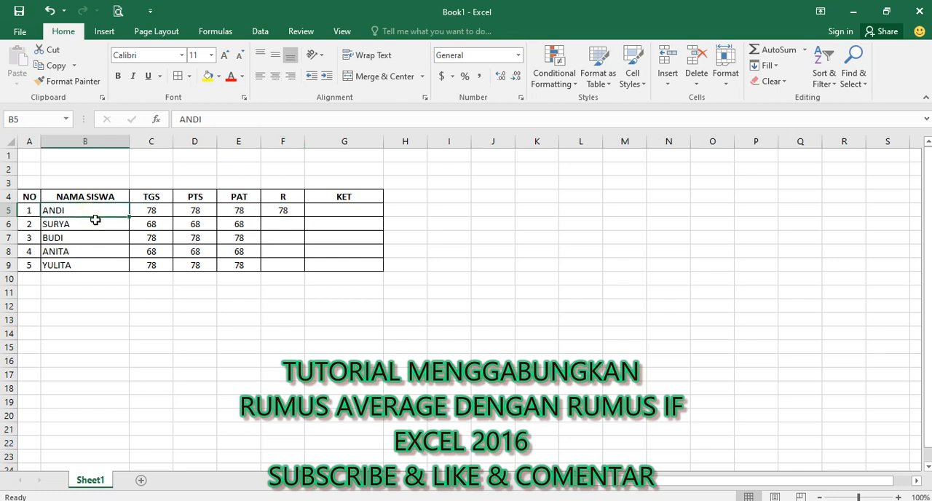
pyautogui.click(295, 214)
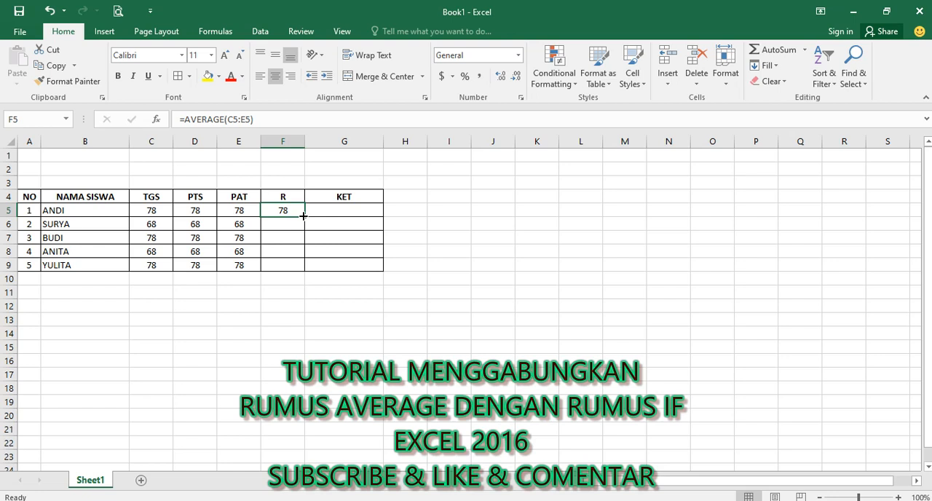
pyautogui.moveTo(303, 215); pyautogui.dragTo(304, 270)
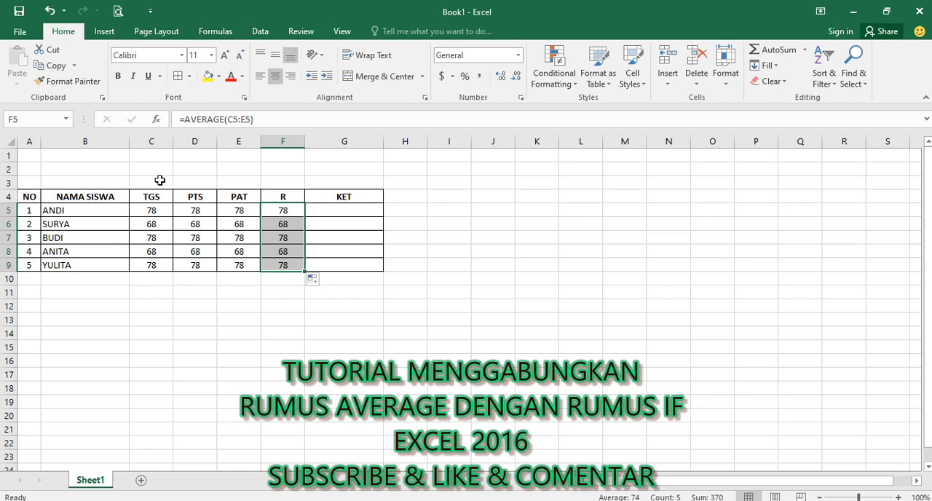
# Step: Check the averages in the R column against the student names in the first three rows
pyautogui.moveTo(94, 210); pyautogui.dragTo(94, 264)
pyautogui.moveTo(278, 213); pyautogui.dragTo(280, 226)
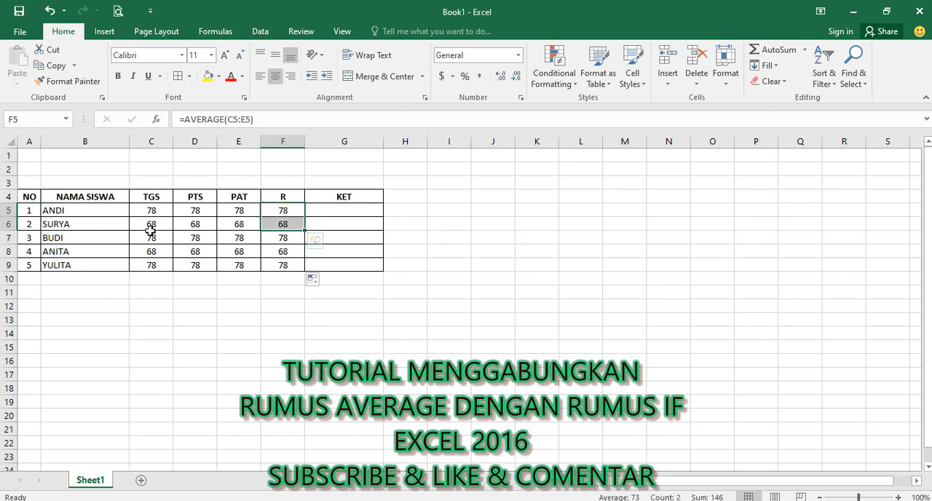
pyautogui.click(79, 227)
pyautogui.click(269, 223)
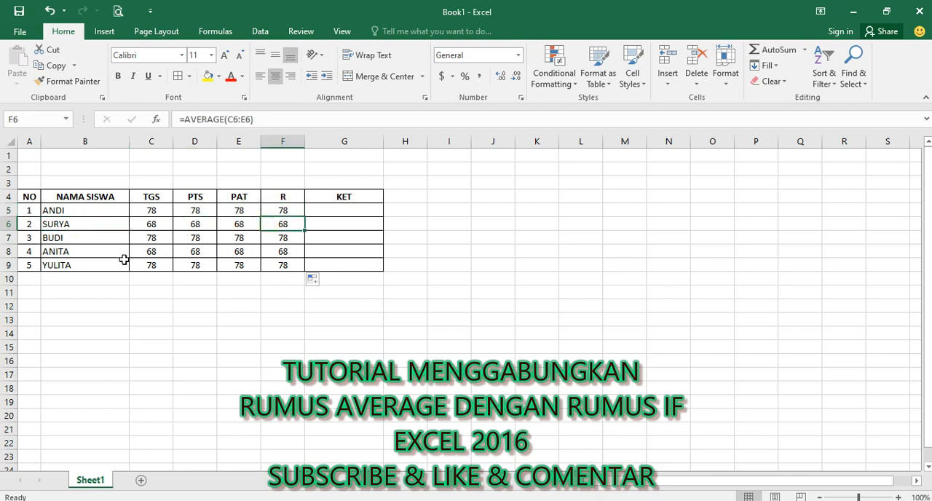
pyautogui.click(102, 241)
pyautogui.click(286, 237)
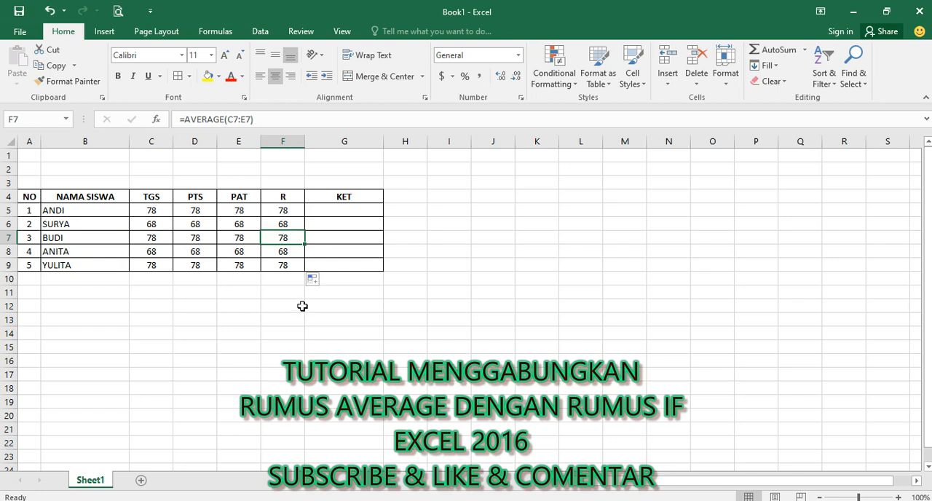
# Step: Enter the formula =IF(F5>=78,"TUNTAS") in cell G5 of the KET column
pyautogui.click(332, 211)
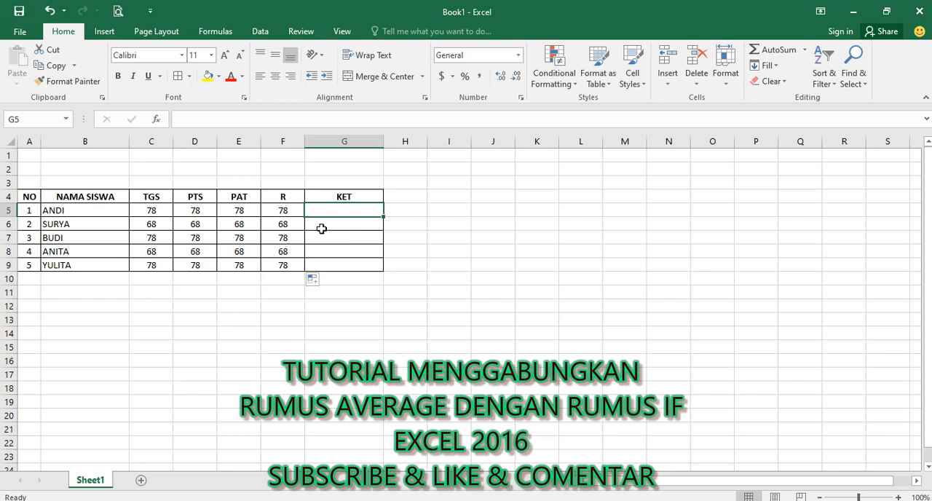
pyautogui.write('=')
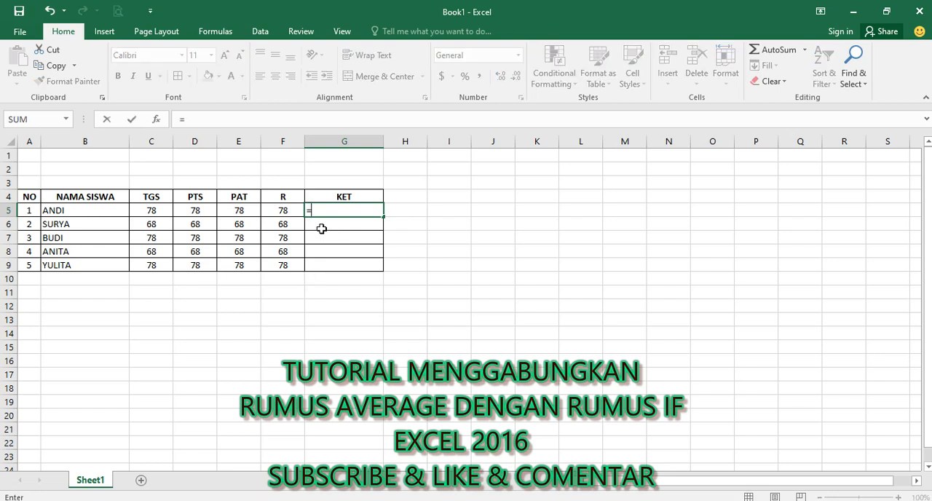
pyautogui.write('IF')
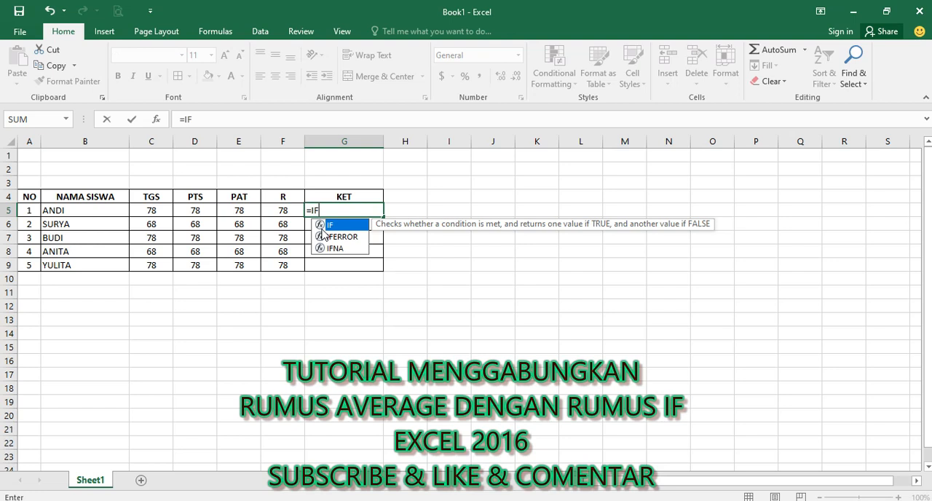
pyautogui.write('(')
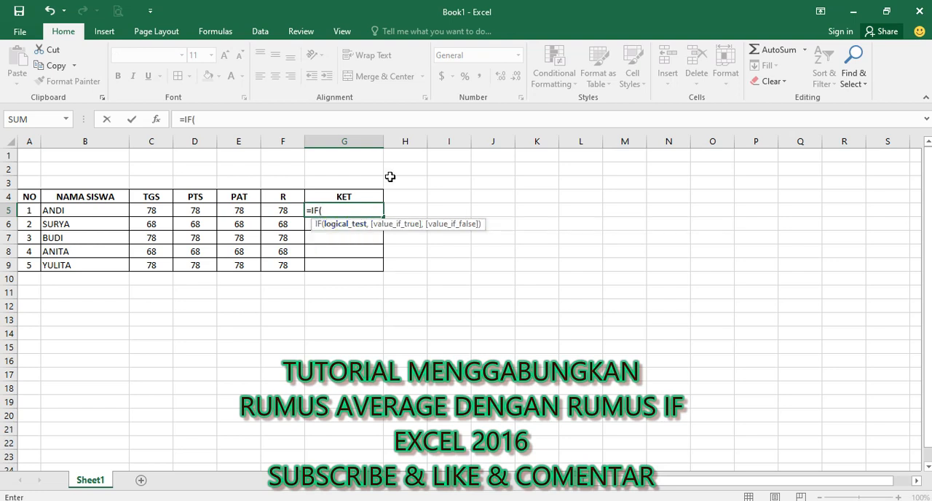
pyautogui.click(279, 211)
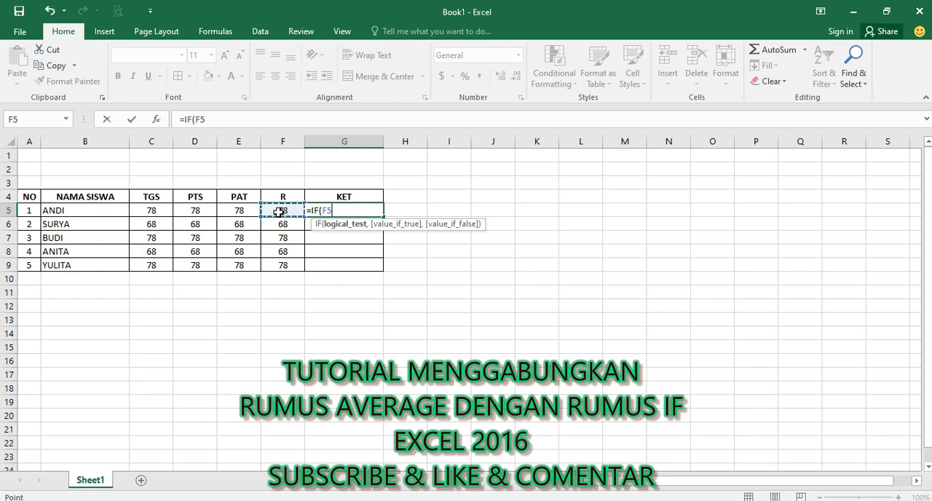
pyautogui.write('>=')
pyautogui.write('78,')
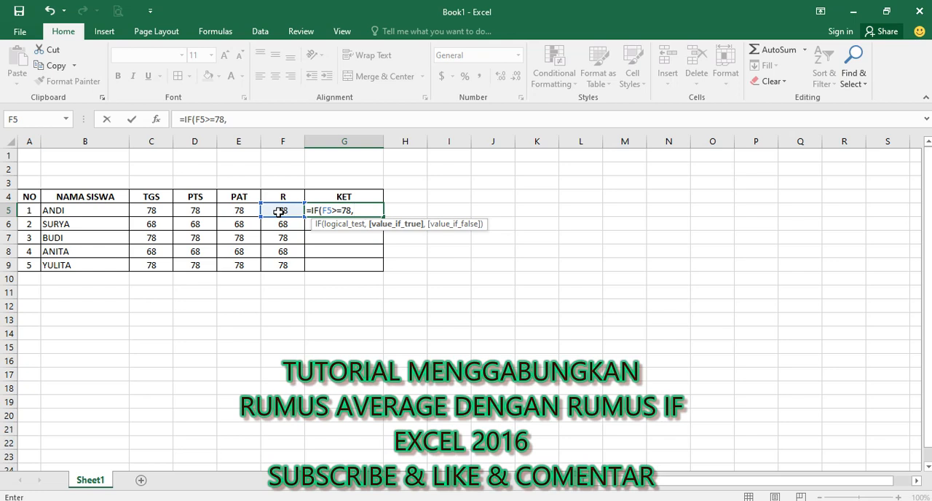
pyautogui.write('"')
pyautogui.write('TUNTAS')
pyautogui.write('"')
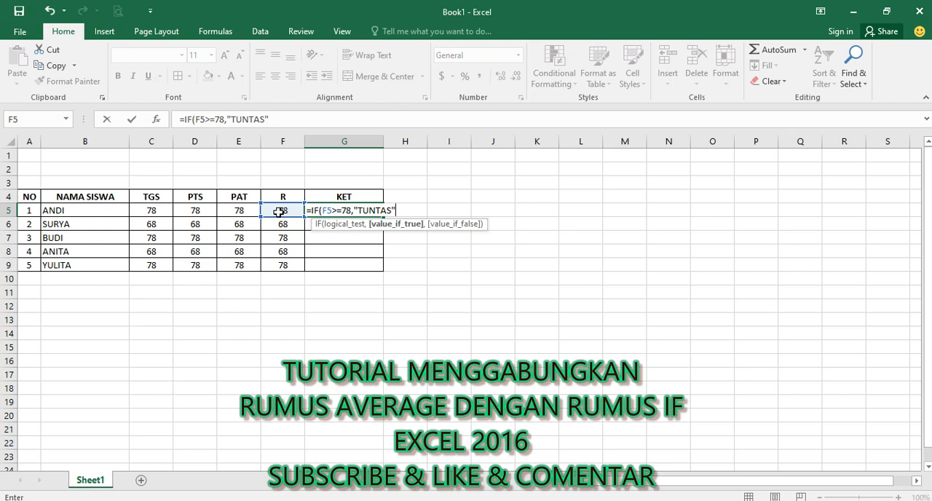
pyautogui.write(')')
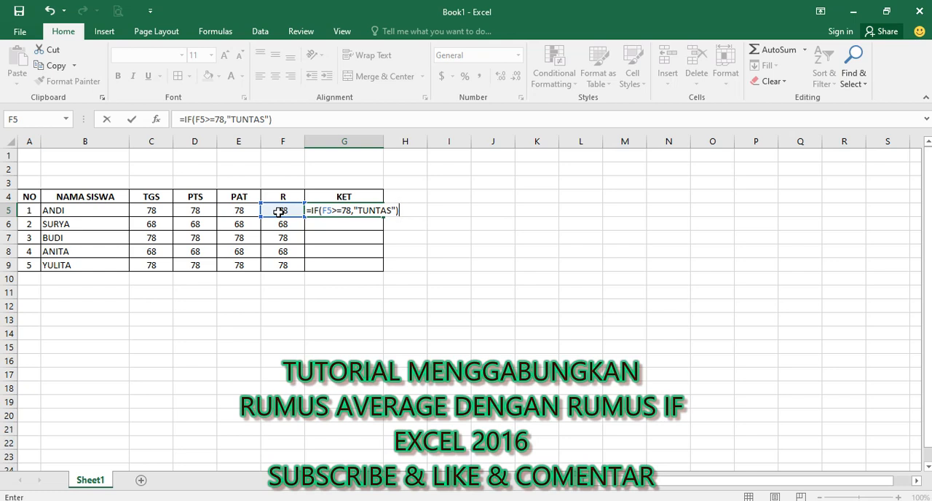
pyautogui.press('Return')
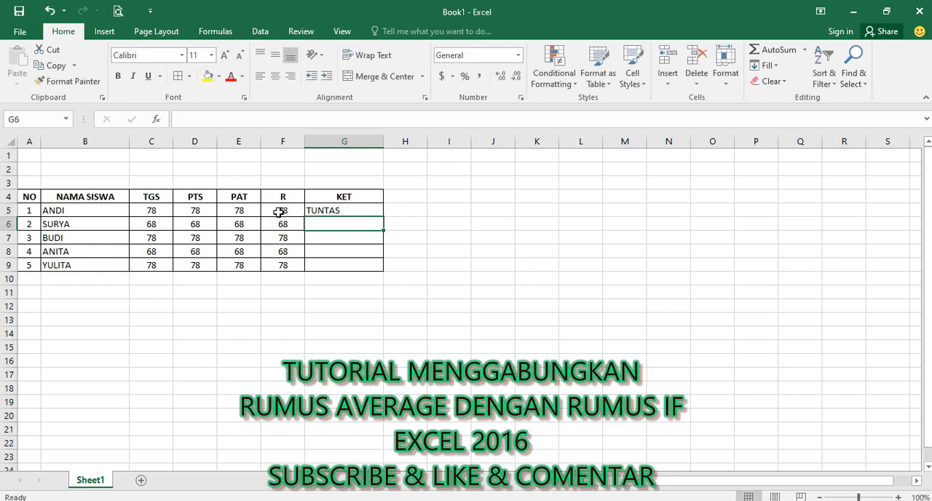
pyautogui.press('Up')
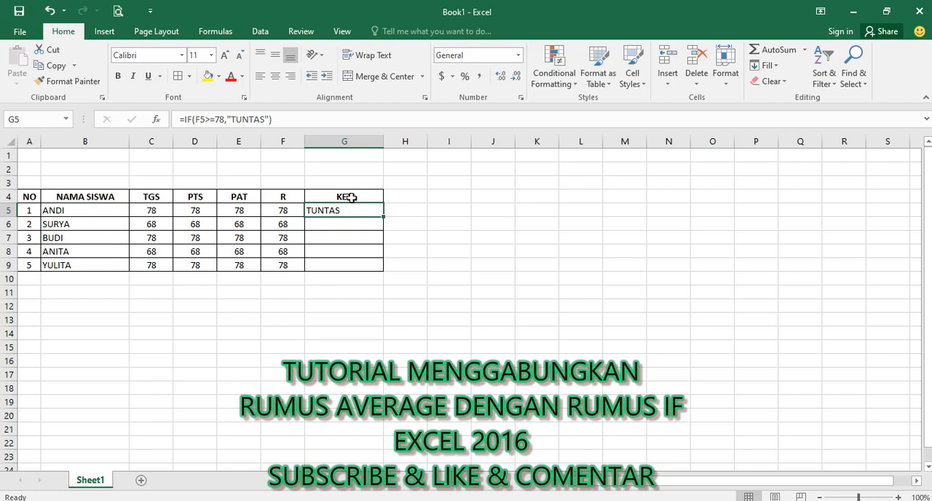
pyautogui.click(275, 119)
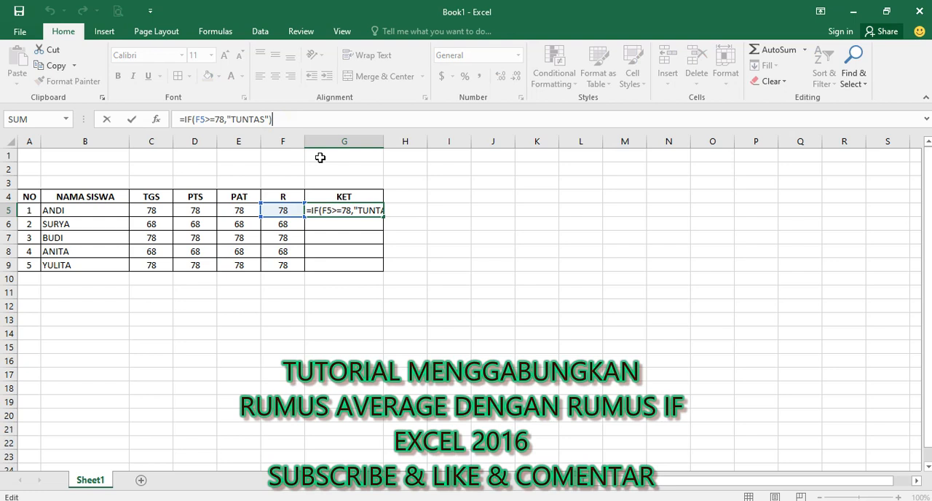
pyautogui.press('BackSpace')
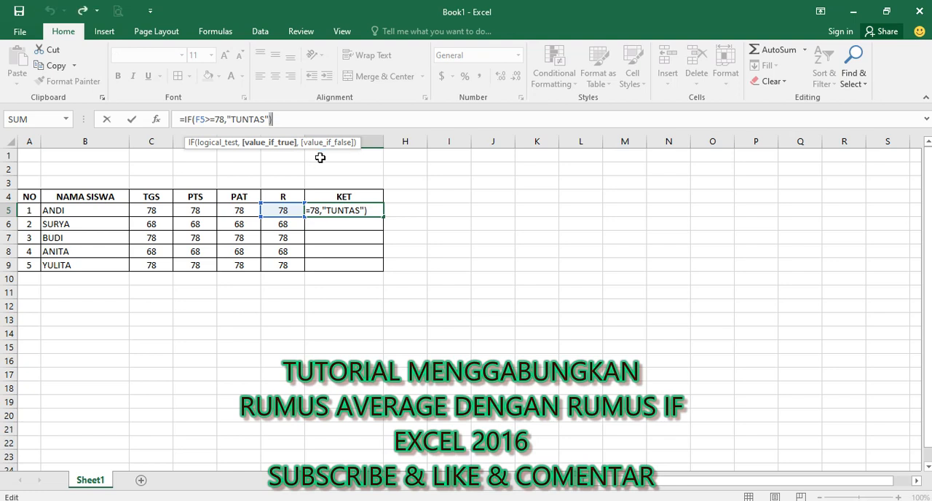
pyautogui.press('Return')
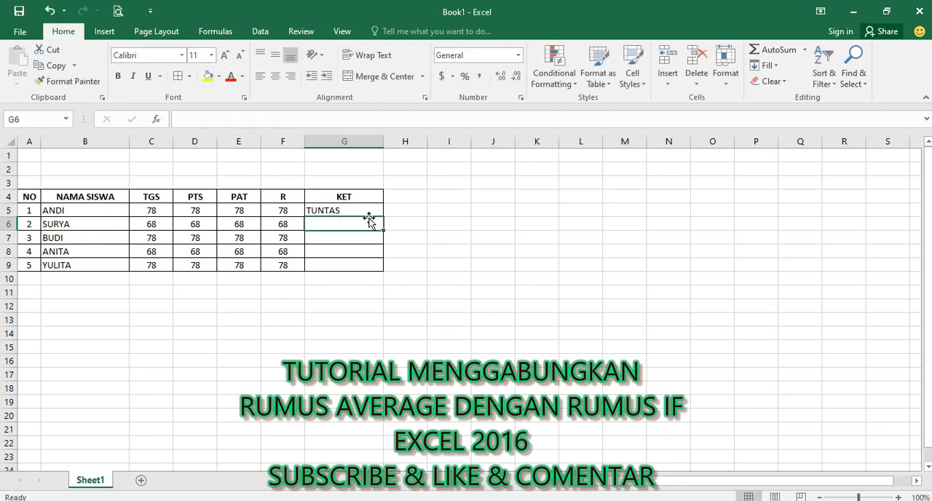
# Step: Replace the closing parenthesis of the G5 formula with a comma and copy its IF(F5>=78,"TUNTAS" portion
pyautogui.click(357, 209)
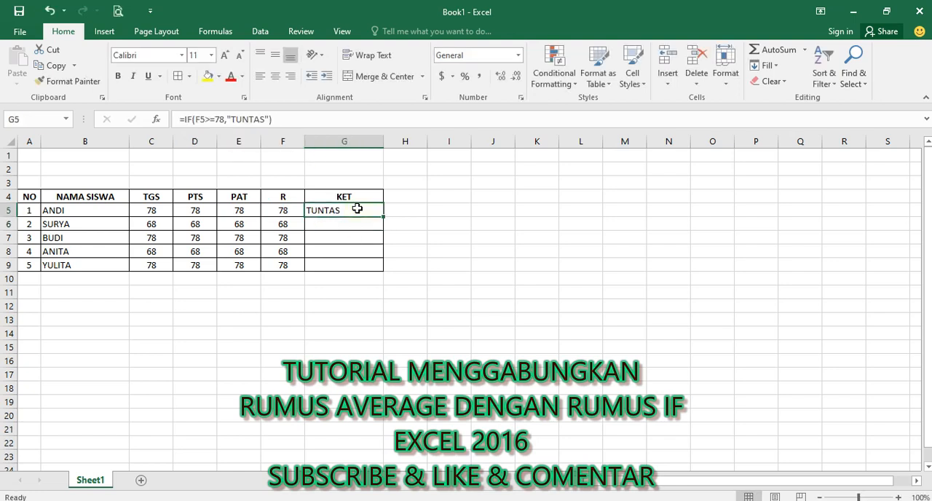
pyautogui.click(284, 120)
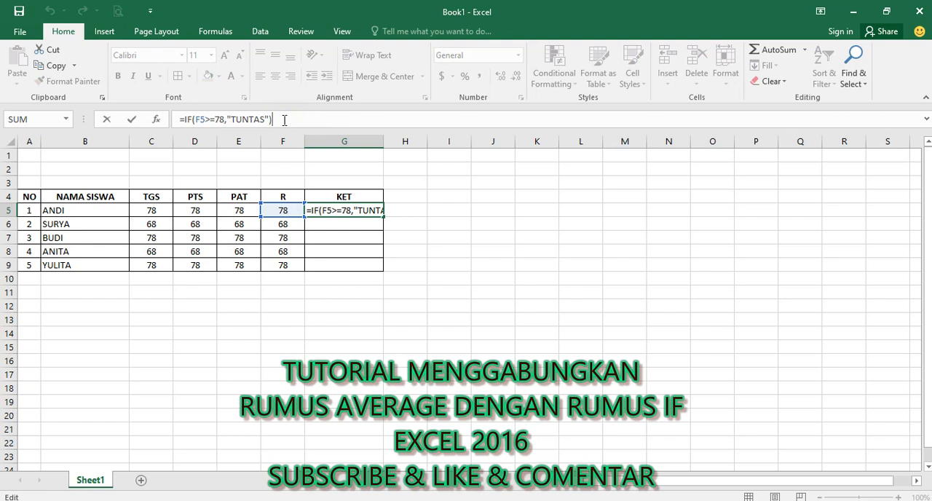
pyautogui.press('BackSpace')
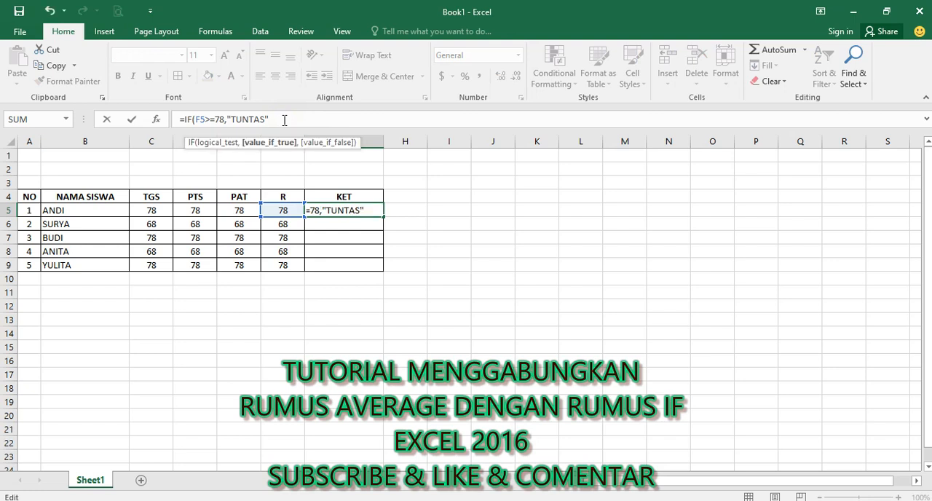
pyautogui.write(',')
pyautogui.press('Left')
pyautogui.hotkey('shift', 'Left')
pyautogui.hotkey('shift', 'Left')
pyautogui.hotkey('shift', 'Left')
pyautogui.hotkey('shift', 'Left')
pyautogui.hotkey('shift', 'Left')
pyautogui.hotkey('shift', 'Left')
pyautogui.hotkey('shift', 'Left')
pyautogui.hotkey('shift', 'Left')
pyautogui.hotkey('shift', 'Left')
pyautogui.hotkey('shift', 'Left')
pyautogui.hotkey('shift', 'Left')
pyautogui.hotkey('shift', 'Left')
pyautogui.hotkey('shift', 'Left')
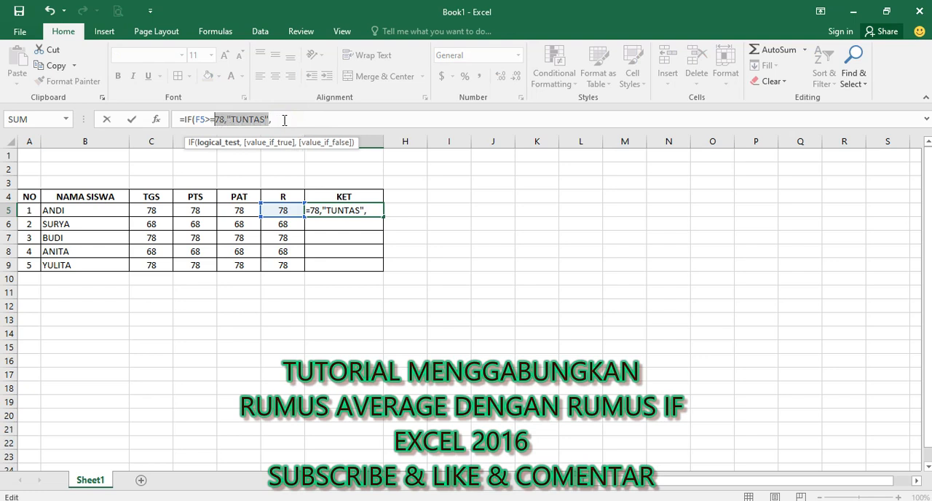
pyautogui.hotkey('shift', 'Left')
pyautogui.hotkey('shift', 'Left')
pyautogui.hotkey('shift', 'Left')
pyautogui.hotkey('shift', 'Left')
pyautogui.hotkey('shift', 'Left')
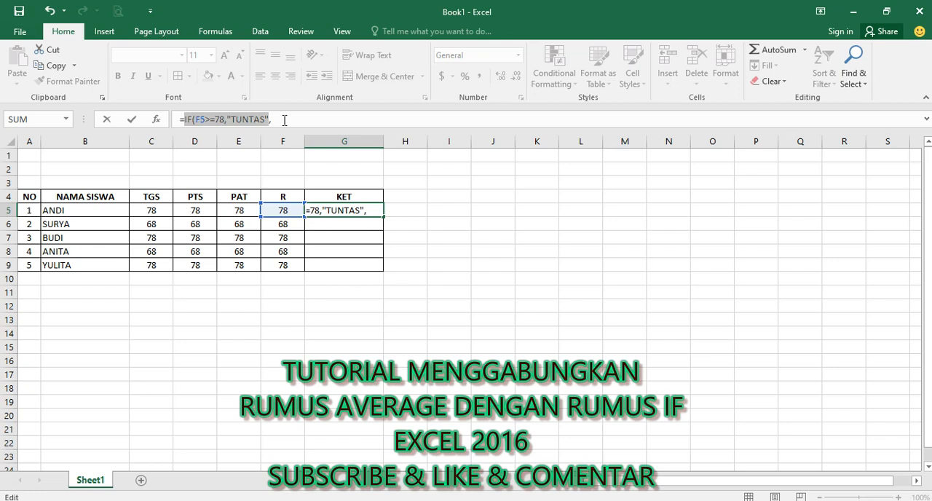
pyautogui.hotkey('ctrl', 'c')
# Step: Paste the copied IF as the last argument in G5, completing =IF(F5>=78,"TUNTAS",IF(F5>=78,"TUNTAS"))
pyautogui.click(283, 120)
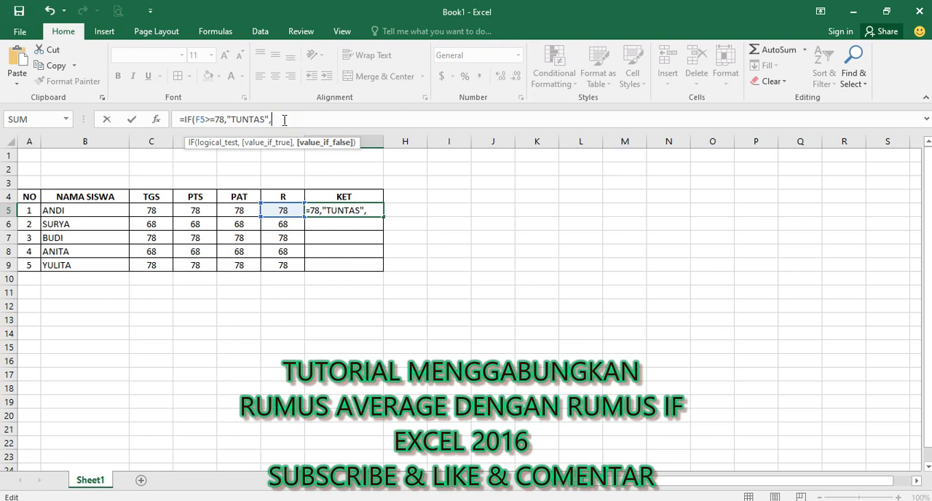
pyautogui.hotkey('ctrl', 'v')
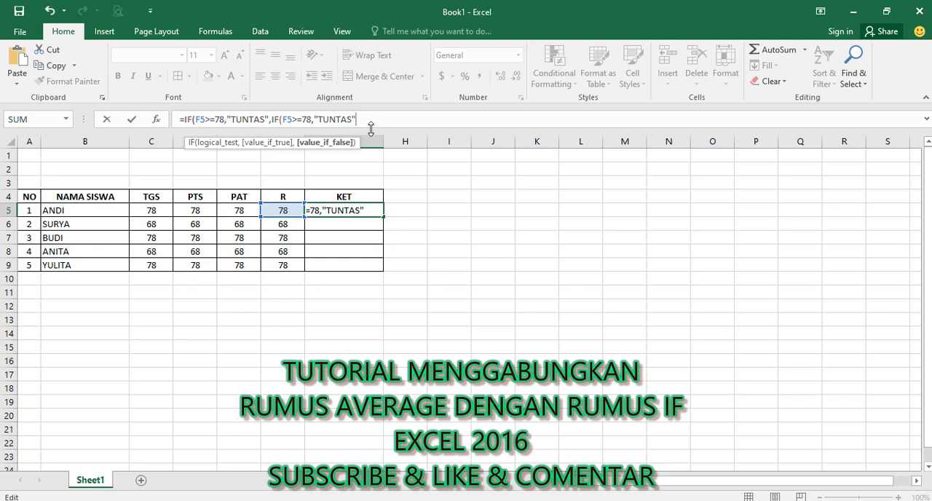
pyautogui.write('))')
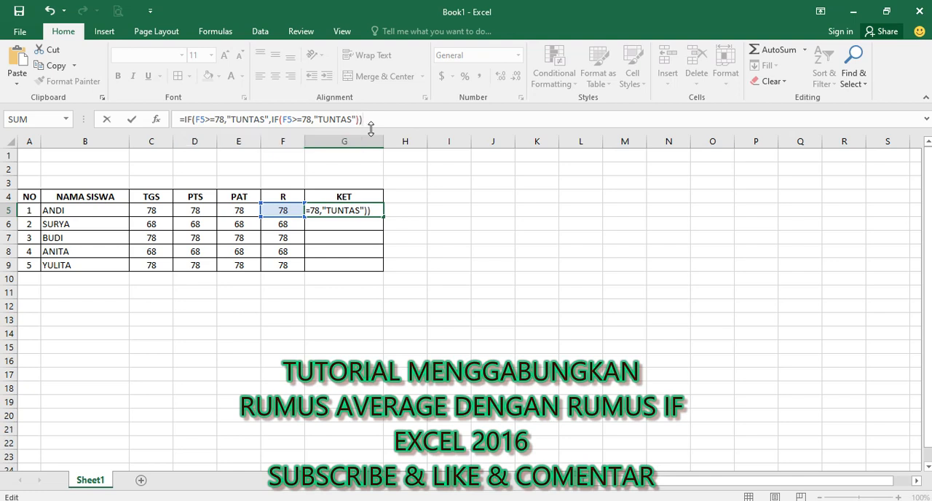
pyautogui.press('Return')
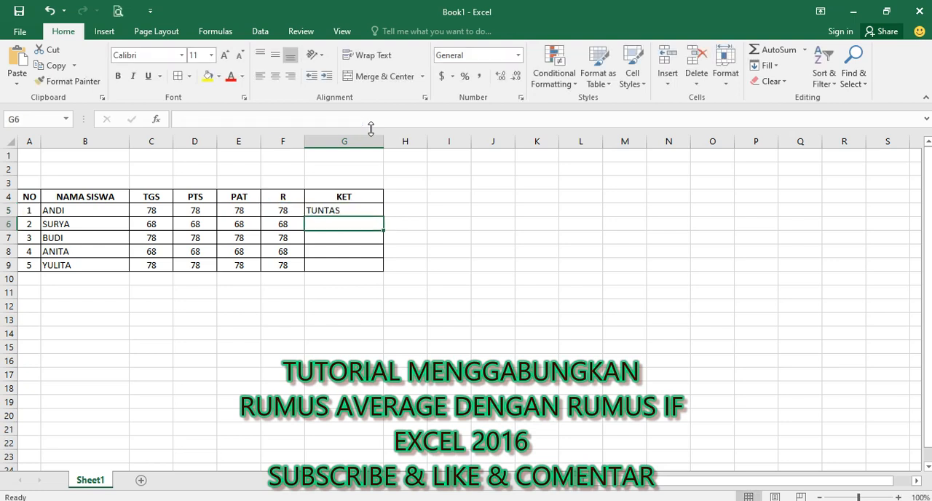
# Step: Copy the KET formula in G5 down to G9
pyautogui.click(339, 210)
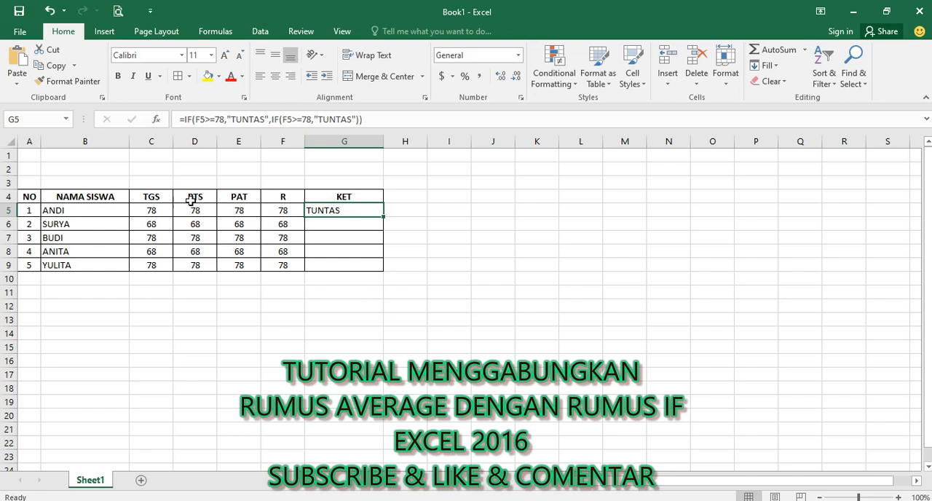
pyautogui.click(286, 210)
pyautogui.click(344, 211)
pyautogui.click(64, 222)
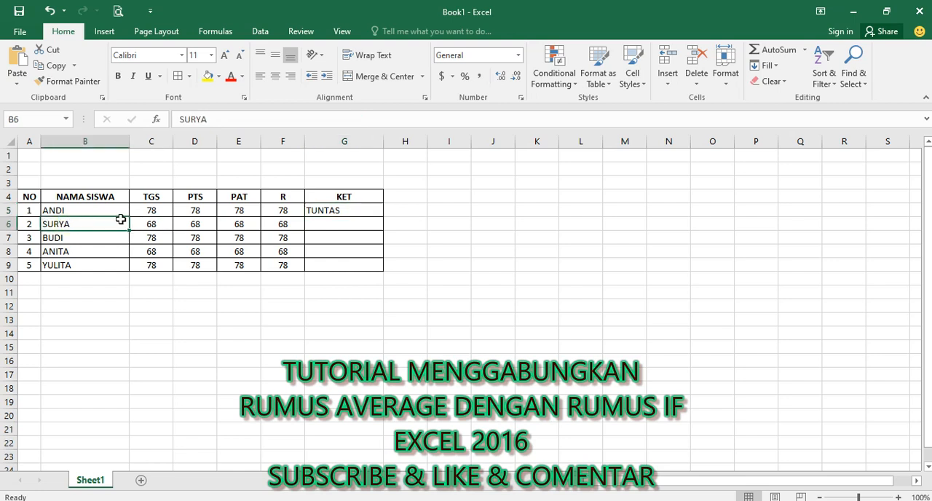
pyautogui.click(278, 223)
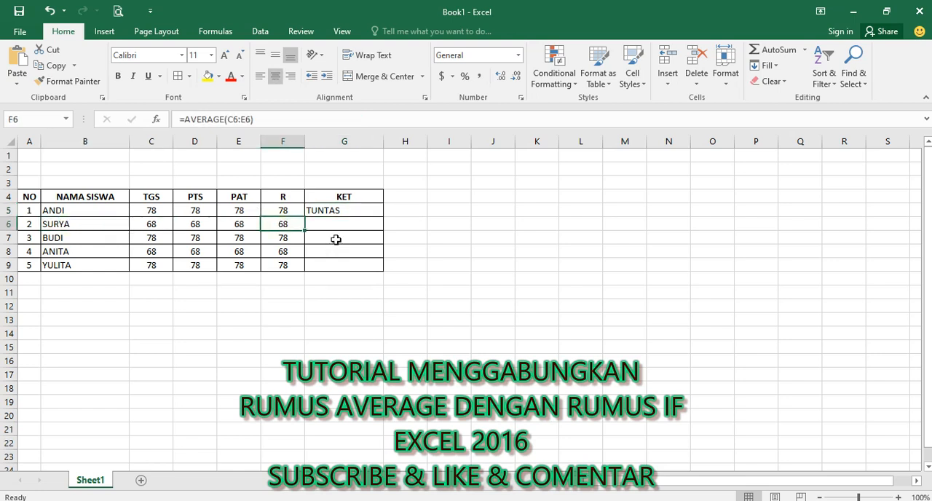
pyautogui.click(347, 211)
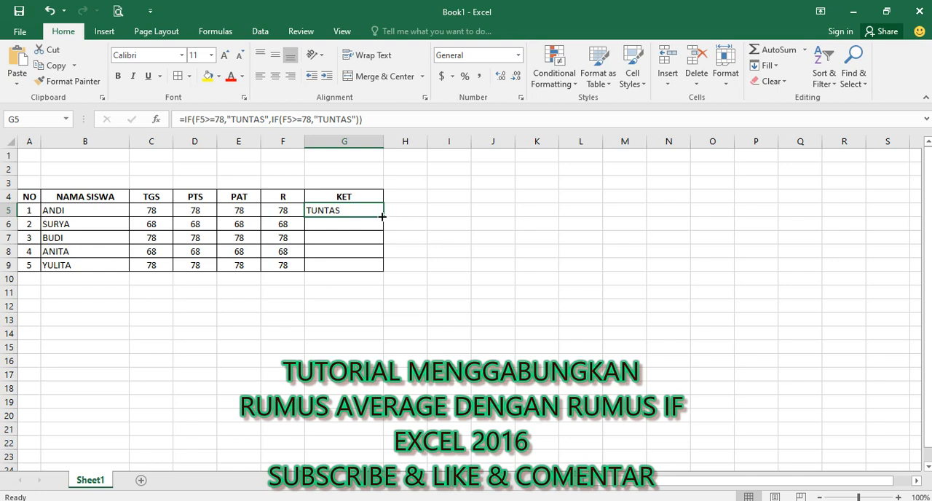
pyautogui.moveTo(381, 217); pyautogui.dragTo(380, 266)
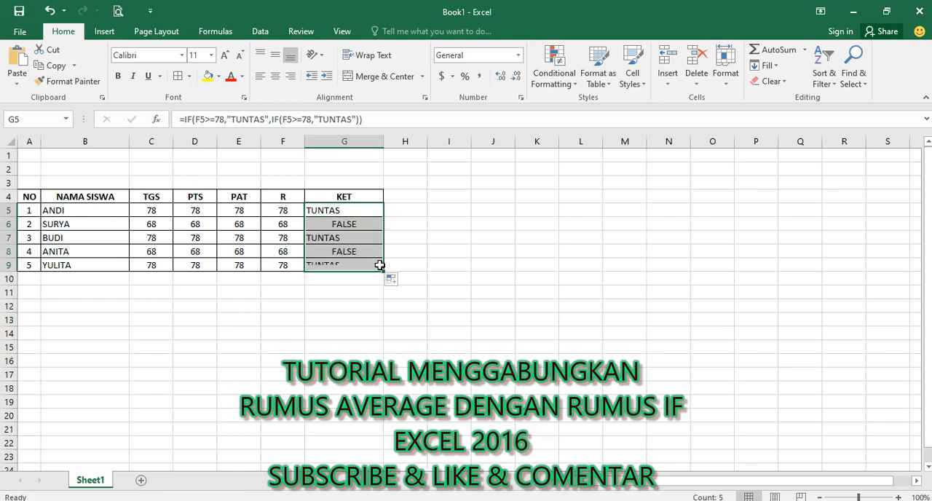
# Step: Try changing the nested condition in G6 to F6<=78 and remove the nested IF from that formula
pyautogui.click(339, 225)
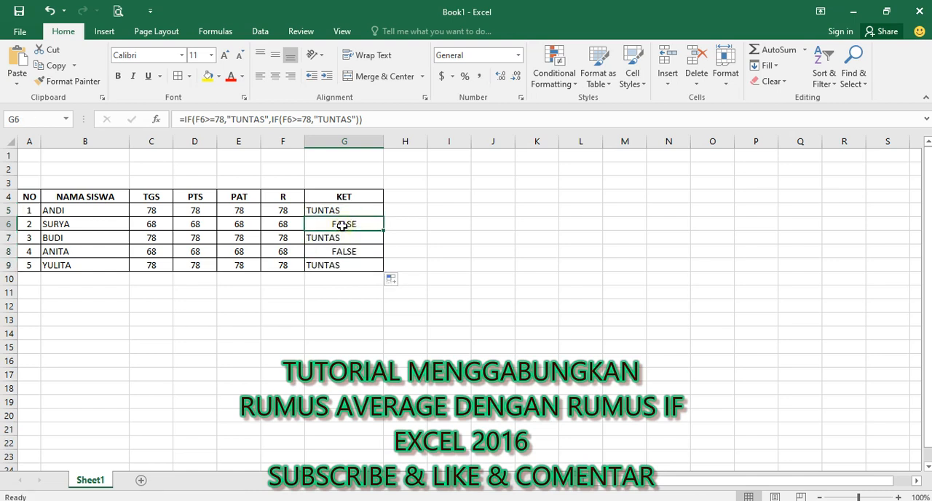
pyautogui.click(311, 118)
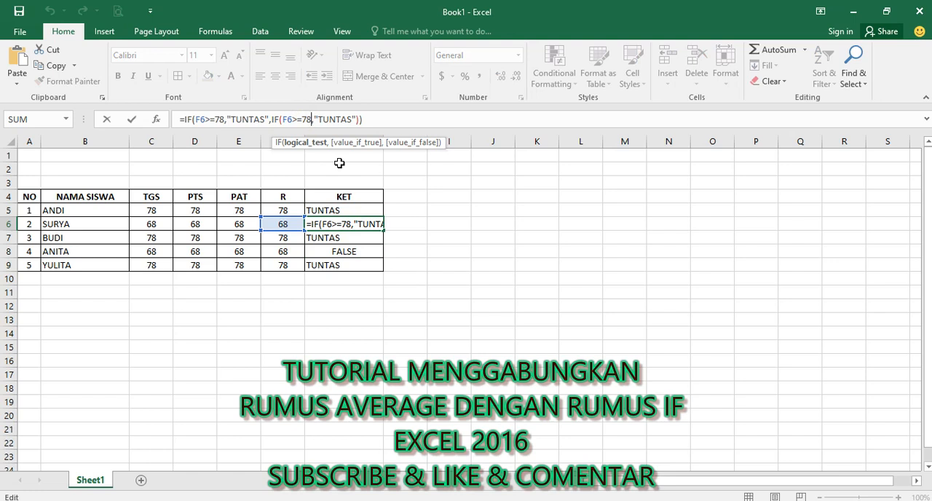
pyautogui.click(297, 119)
pyautogui.press('BackSpace')
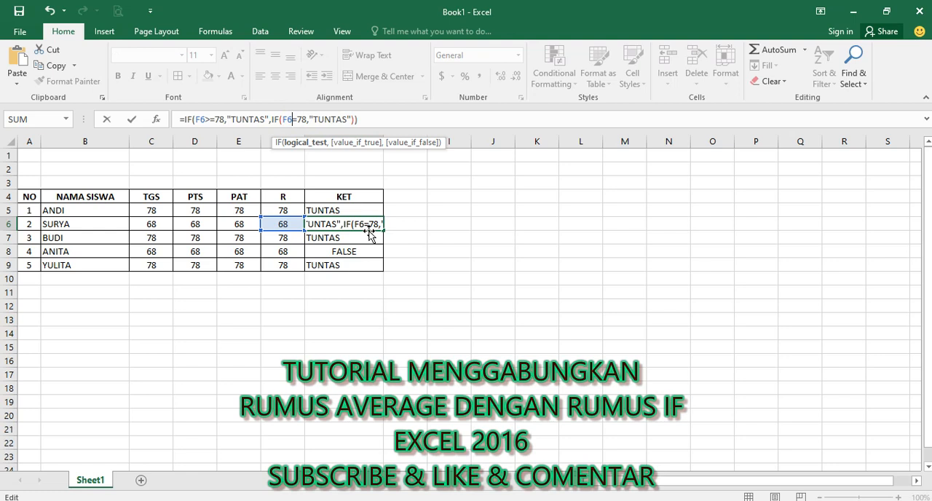
pyautogui.write('<')
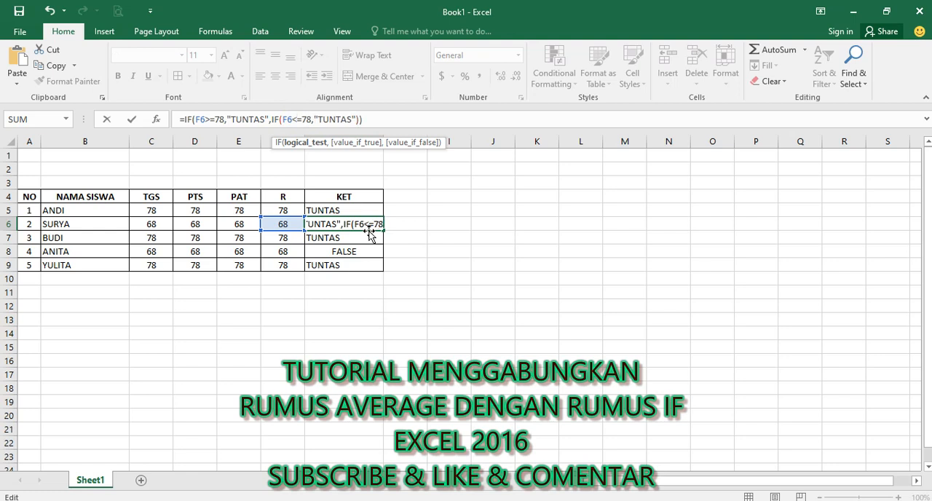
pyautogui.click(360, 266)
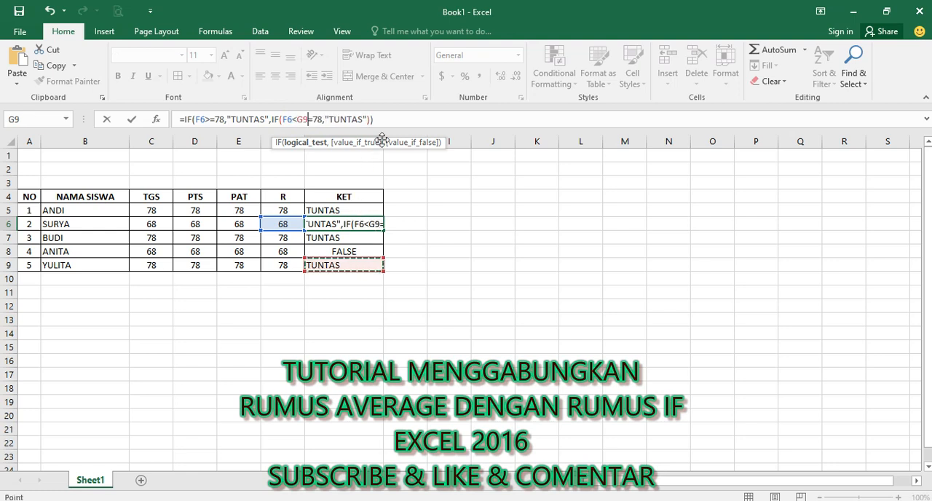
pyautogui.moveTo(389, 120); pyautogui.dragTo(273, 121)
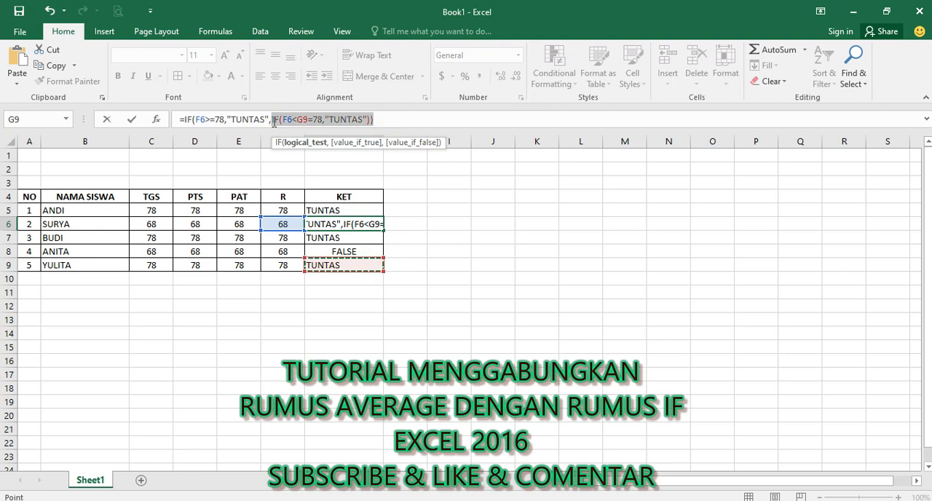
pyautogui.press('BackSpace')
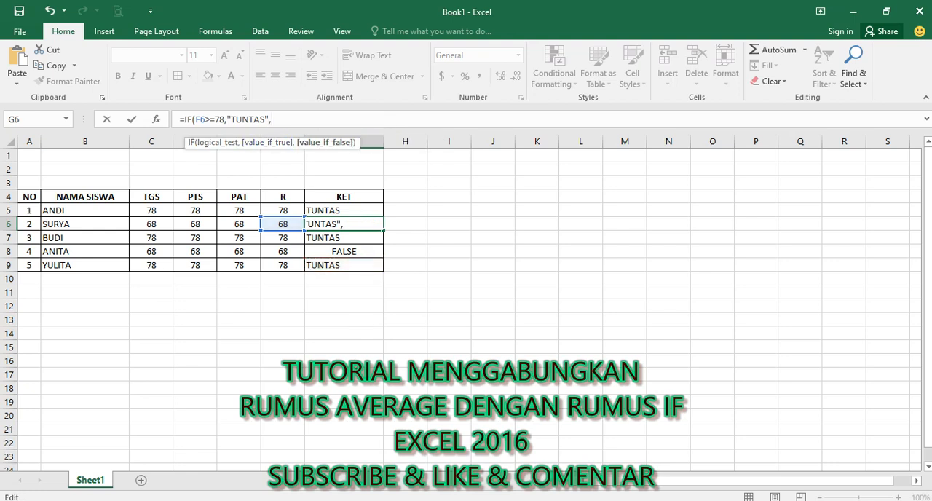
pyautogui.click(340, 223)
pyautogui.click(356, 334)
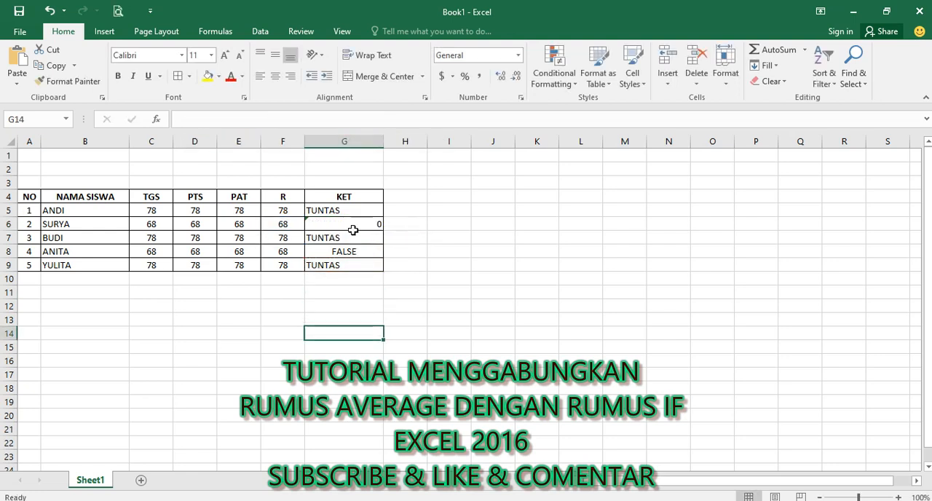
# Step: Clear the contents of the KET cells G6:G9
pyautogui.moveTo(352, 225); pyautogui.dragTo(347, 267)
pyautogui.press('Delete')
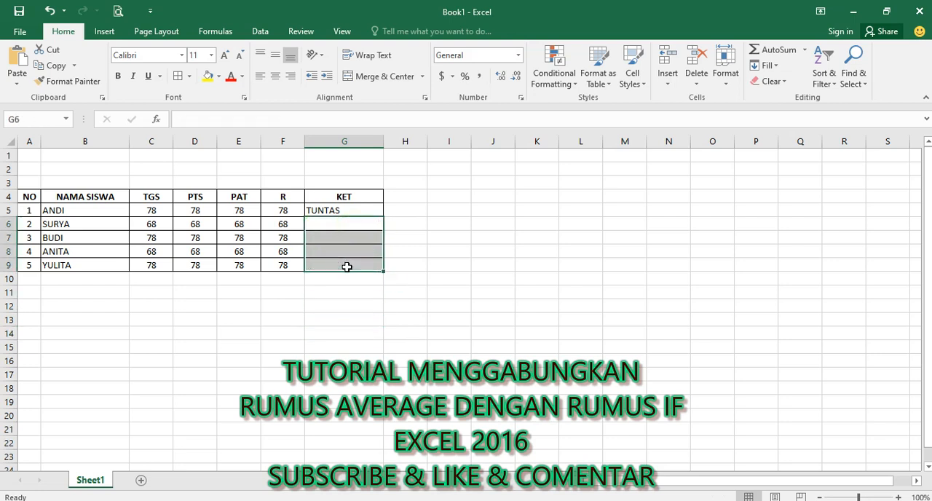
pyautogui.click(342, 346)
# Step: Change the nested IF in G5 to the condition F5<=78 with the result " BELUM TUNTAS"
pyautogui.click(338, 210)
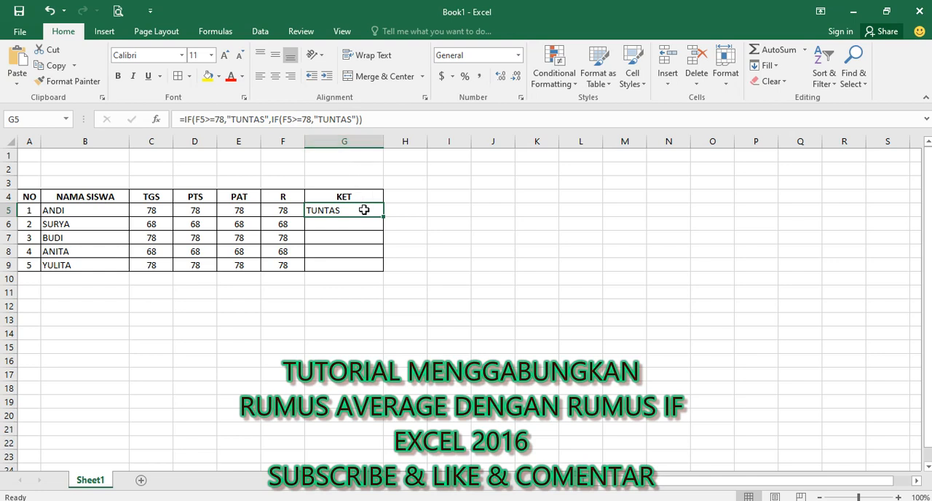
pyautogui.click(296, 120)
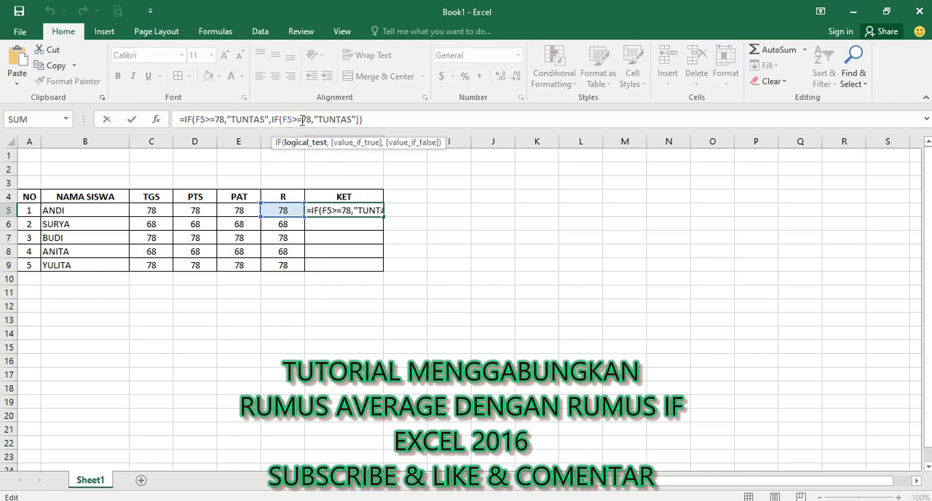
pyautogui.press('BackSpace')
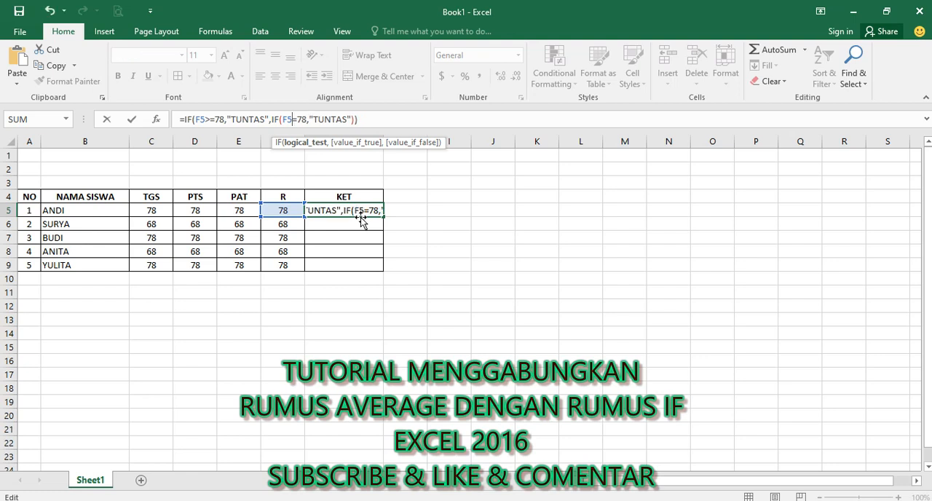
pyautogui.write('<')
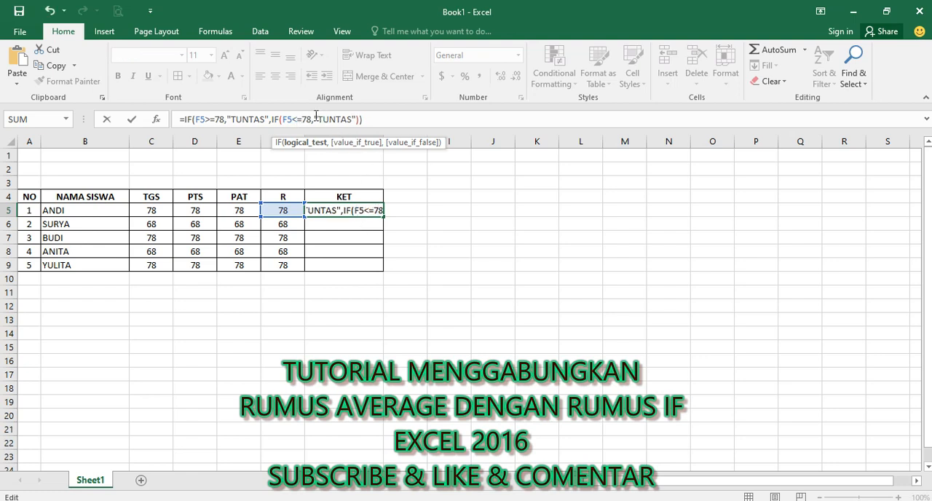
pyautogui.click(316, 119)
pyautogui.write('"')
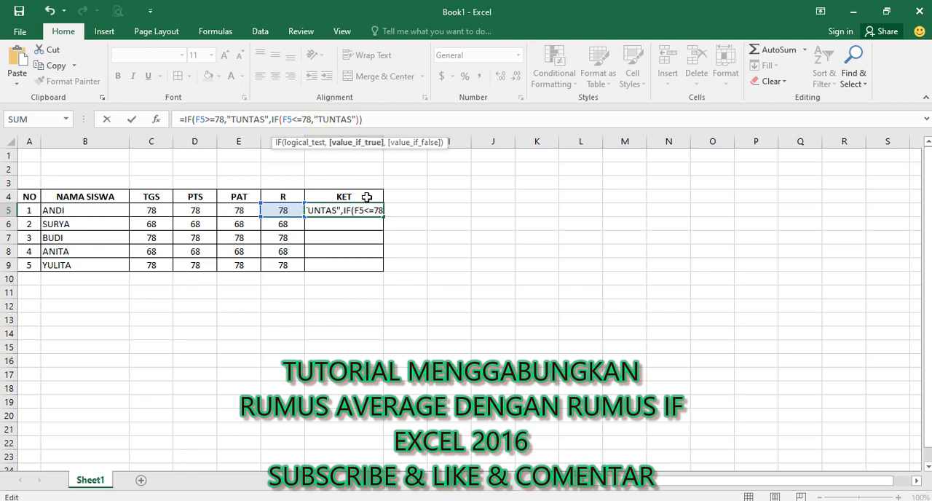
pyautogui.write(' BEL')
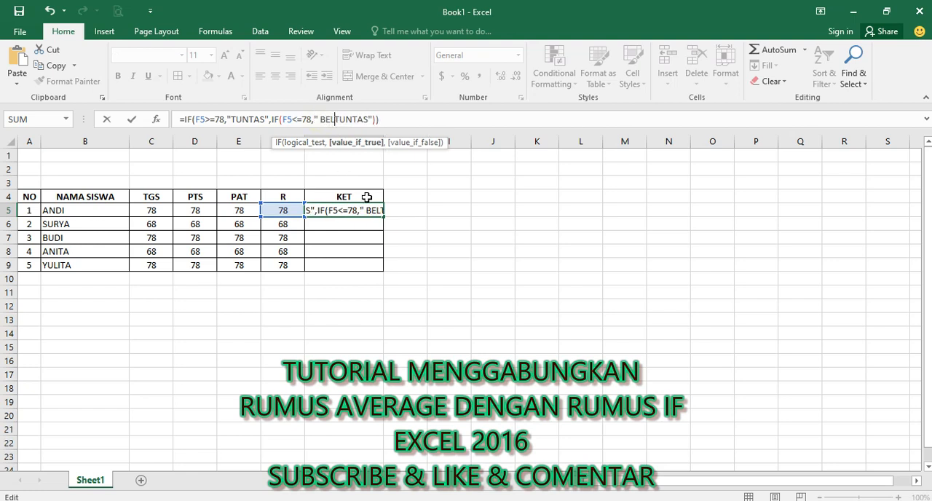
pyautogui.write('UM')
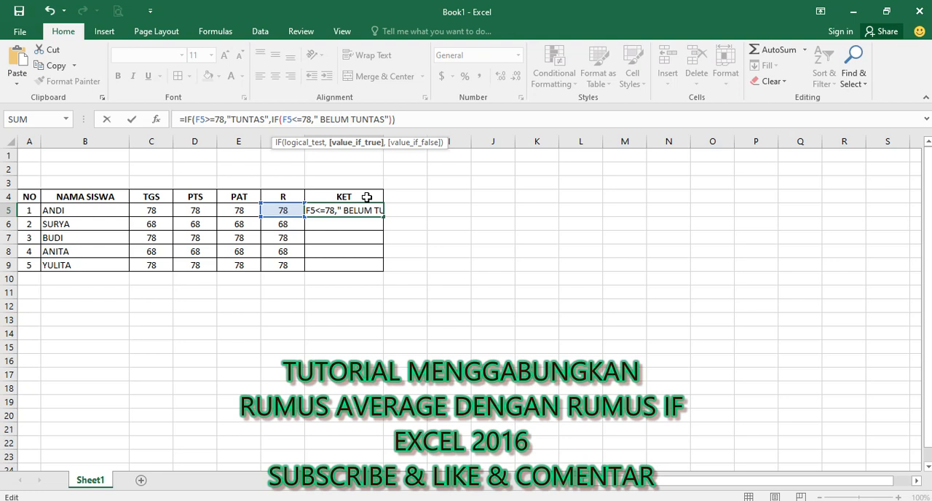
pyautogui.press('Return')
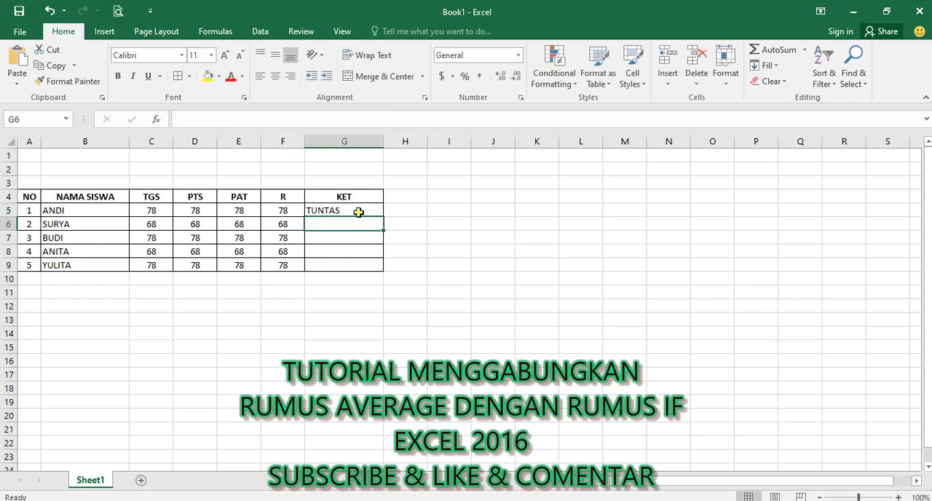
# Step: Copy the G5 formula down to G9 and check the second student's average against the KET label
pyautogui.click(357, 210)
pyautogui.moveTo(383, 218); pyautogui.dragTo(381, 278)
pyautogui.click(362, 306)
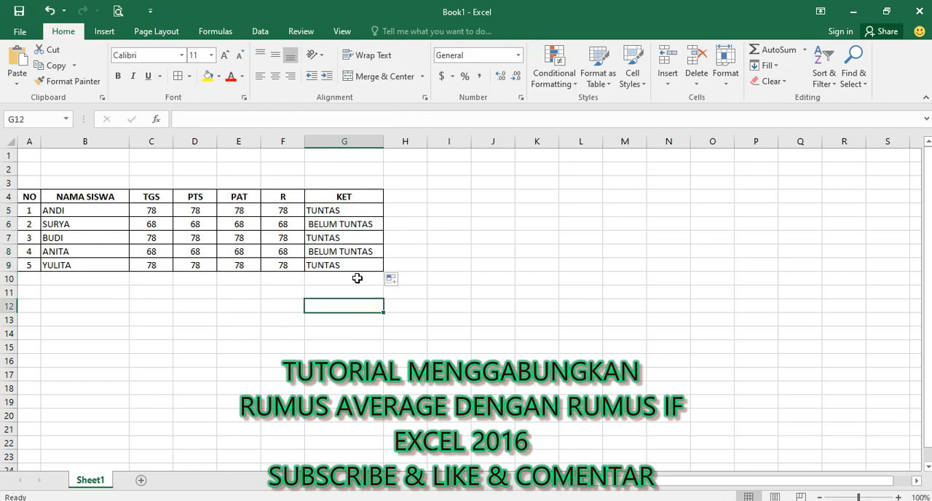
pyautogui.click(87, 226)
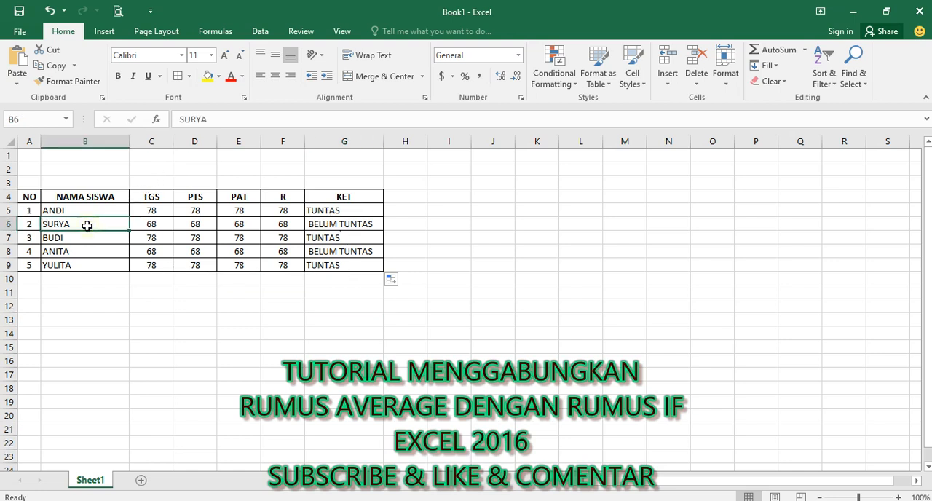
pyautogui.click(269, 226)
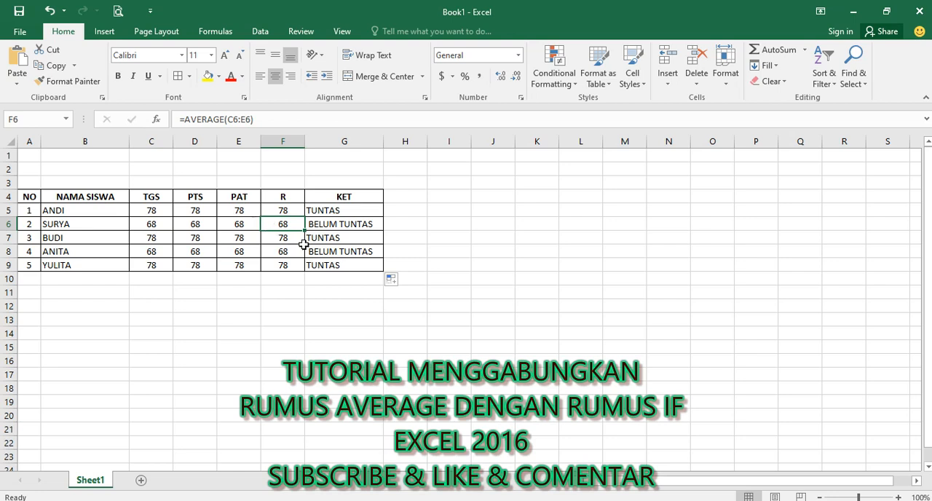
pyautogui.click(329, 226)
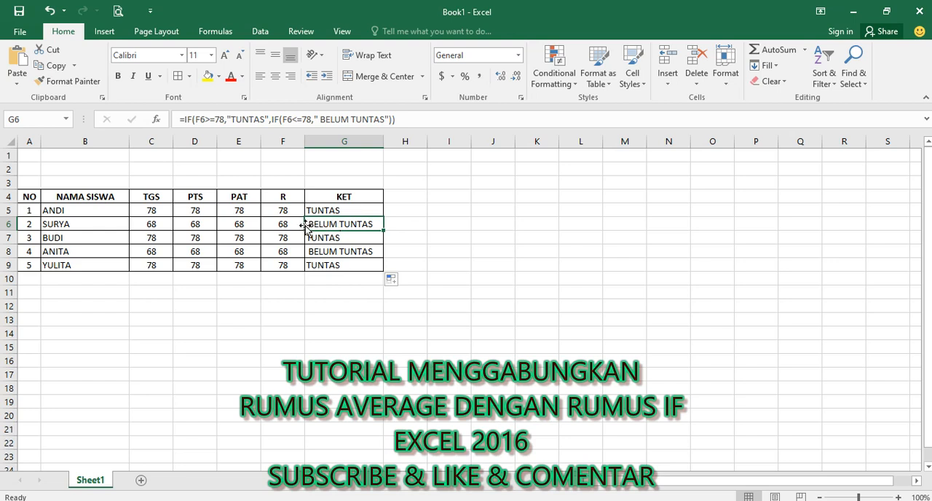
# Step: Change the second student's scores to 78 for TGS, 79 for PTS and 80 for PAT
pyautogui.click(152, 224)
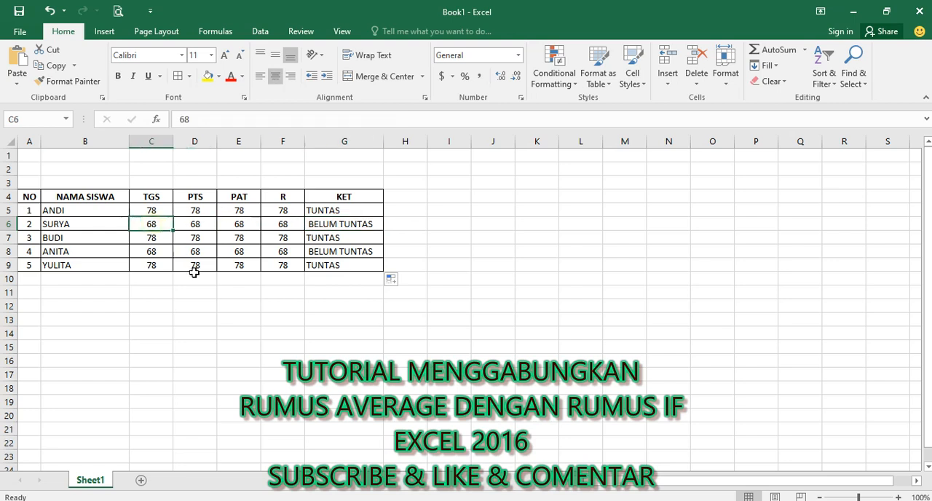
pyautogui.write('78')
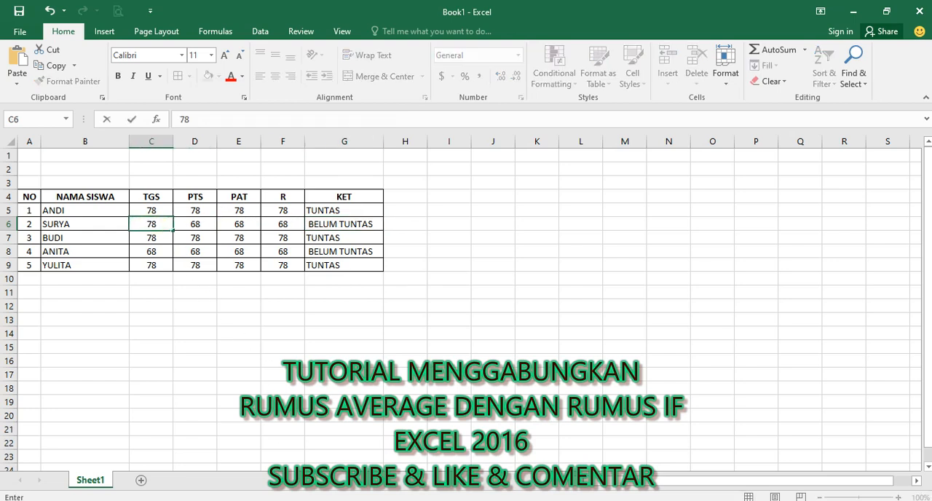
pyautogui.press('Right')
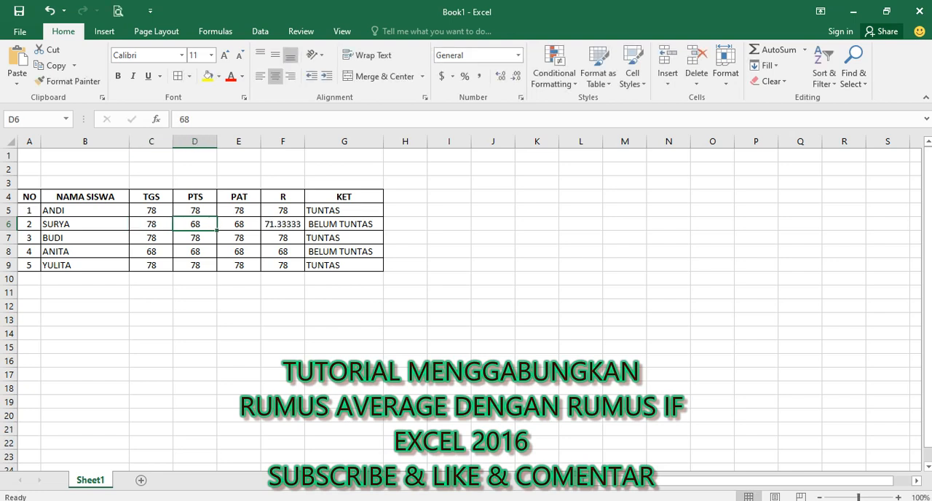
pyautogui.write('79')
pyautogui.press('Right')
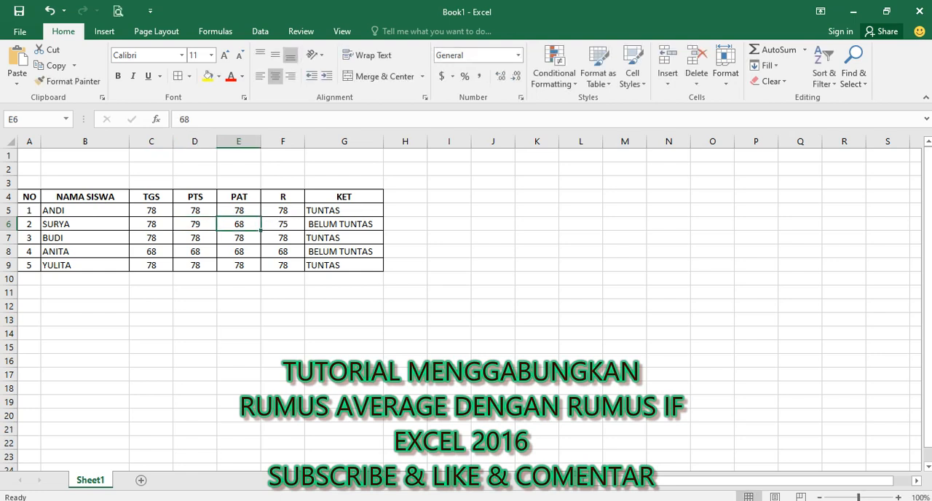
pyautogui.write('80')
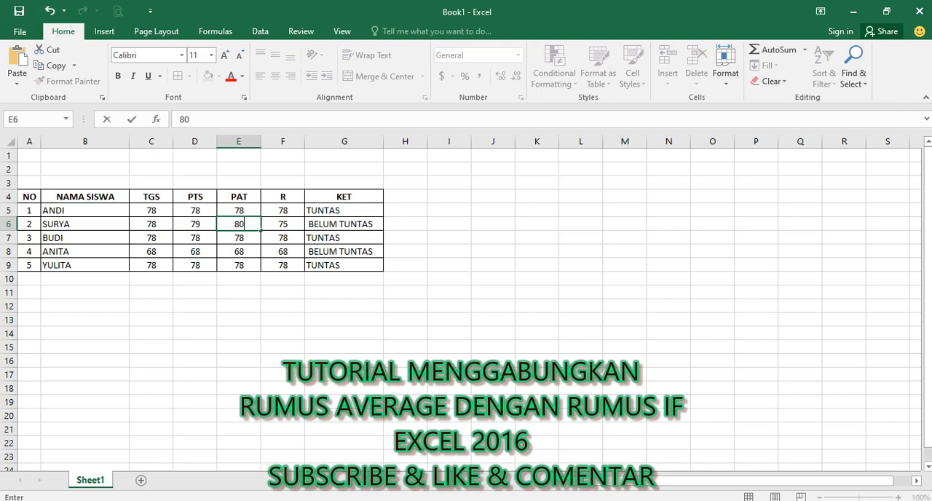
pyautogui.press('Return')
pyautogui.press('Up')
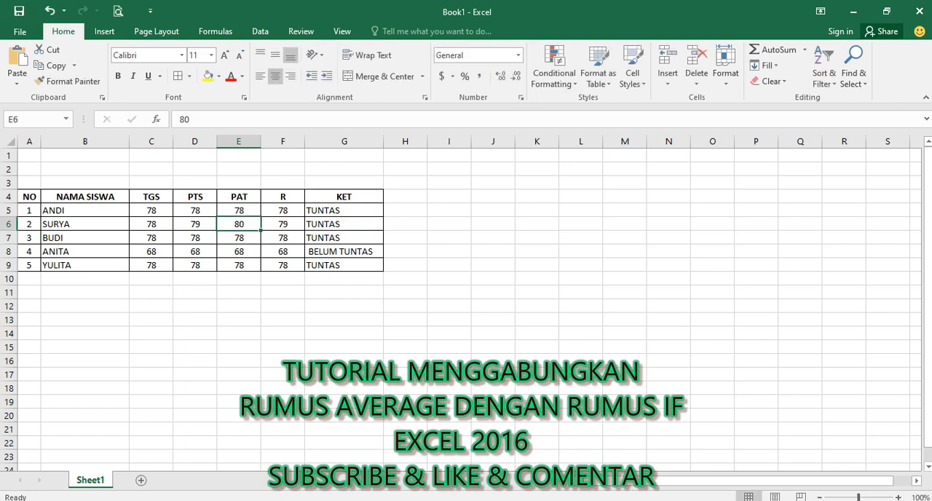
# Step: Check the second student's average formula in F6, deselect the table and minimize the workbook window
pyautogui.click(294, 220)
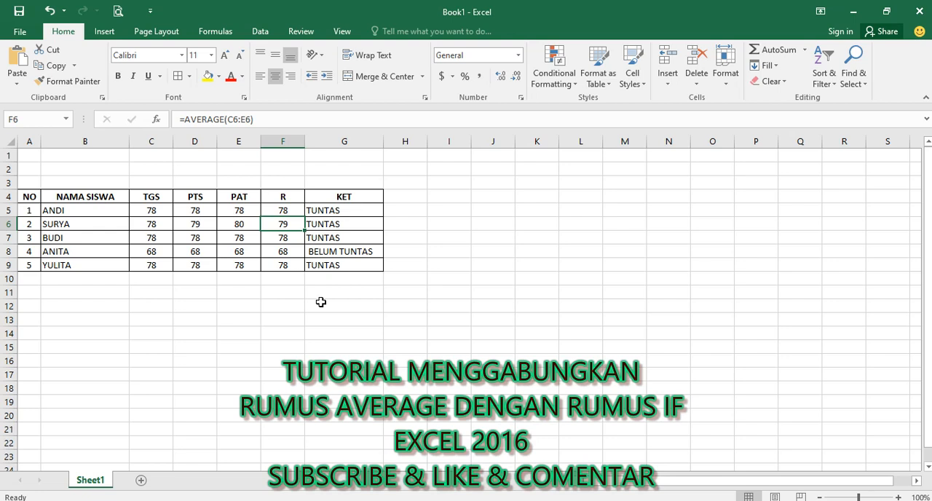
pyautogui.click(320, 302)
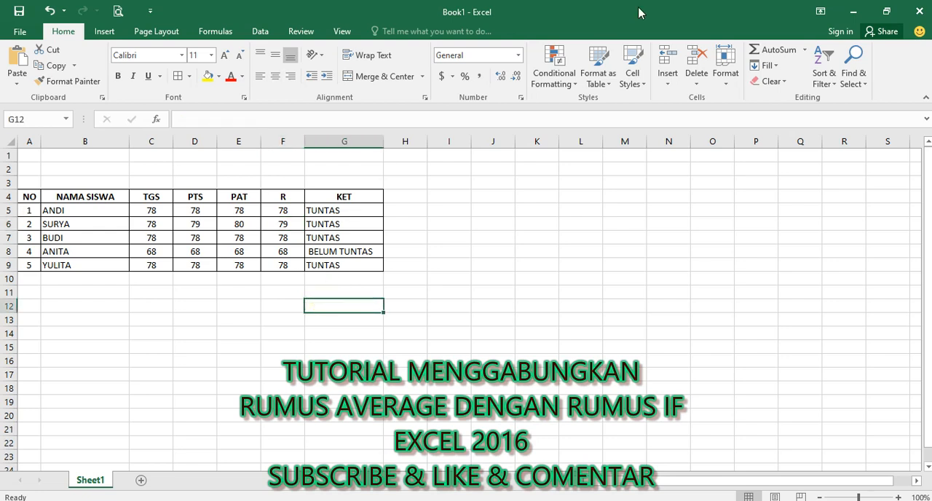
pyautogui.click(853, 12)
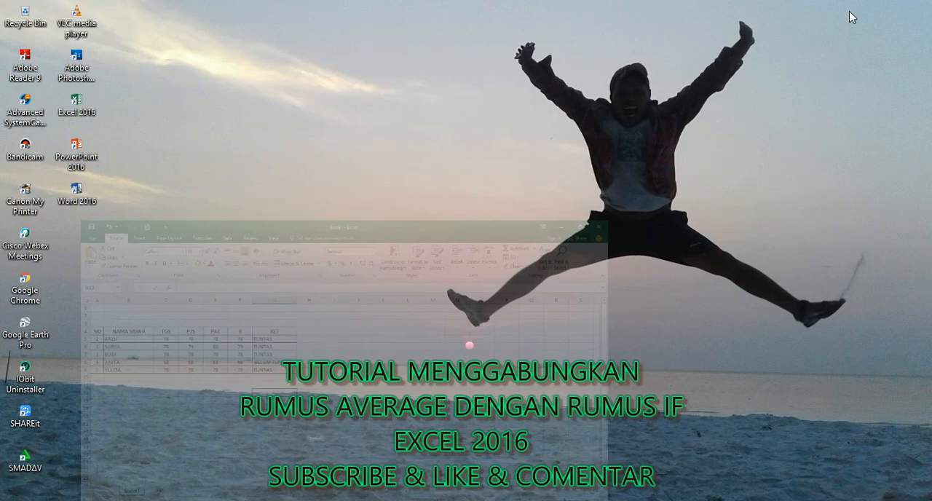